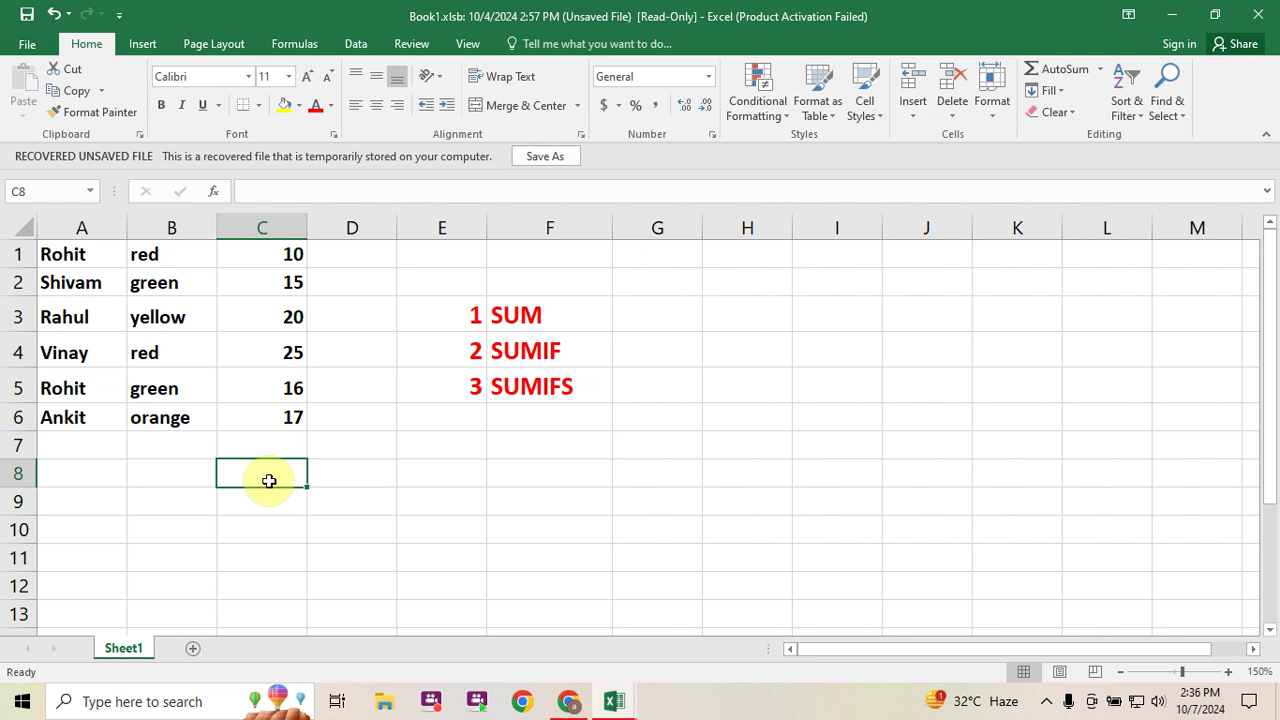
Review the data by selecting columns A–C, cells C4, C6, C8 and the block A1:C6
left_click(74, 231)
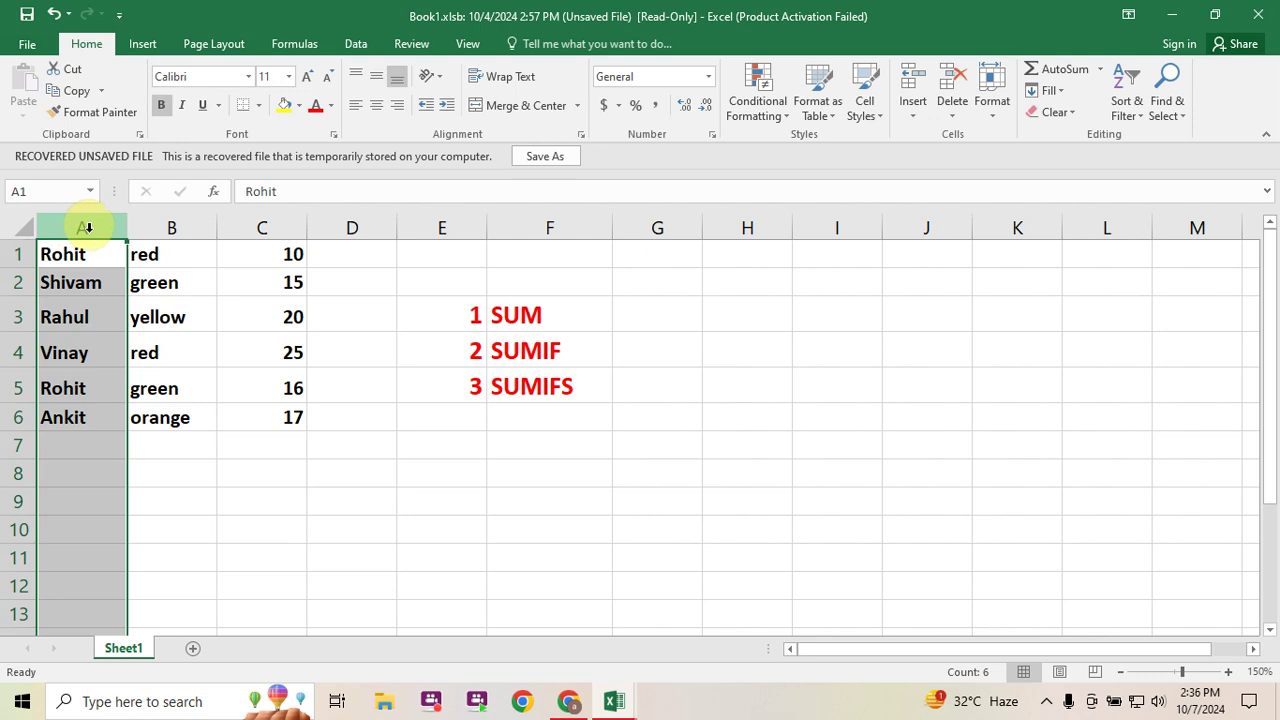
left_click(165, 228)
left_click(82, 230)
left_click(150, 230)
left_click(231, 229)
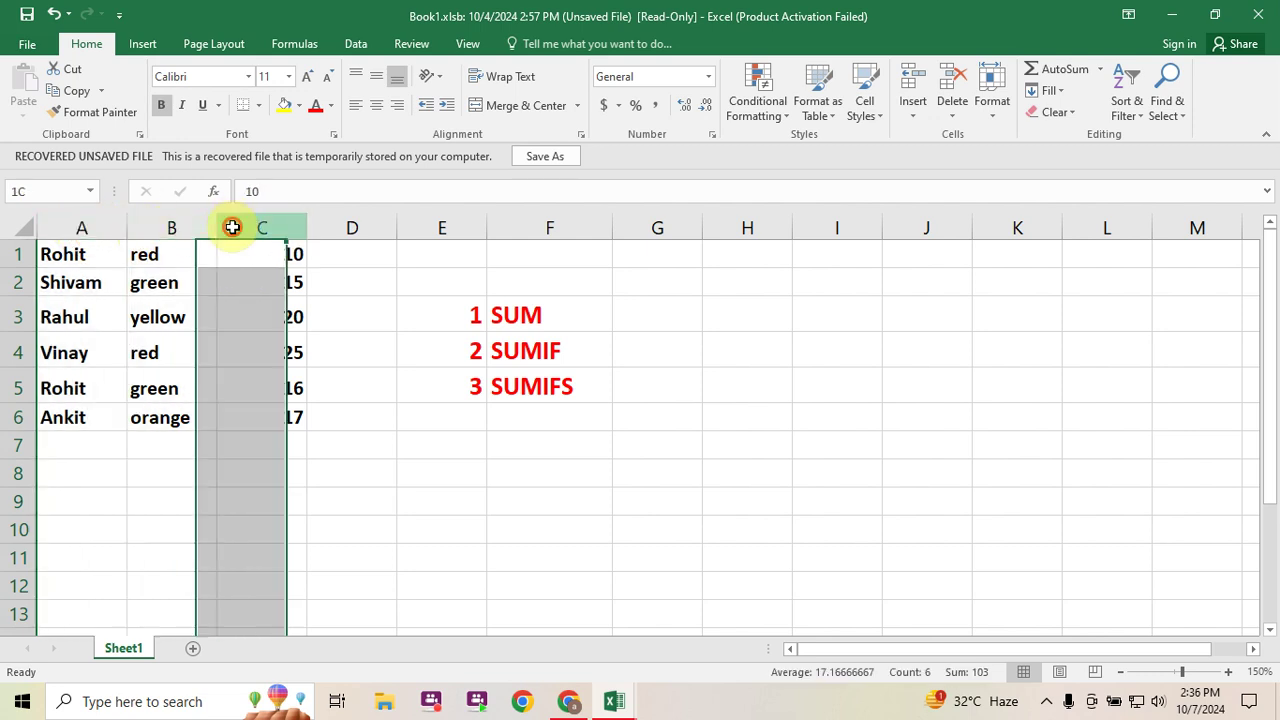
left_click(262, 358)
left_click(266, 409)
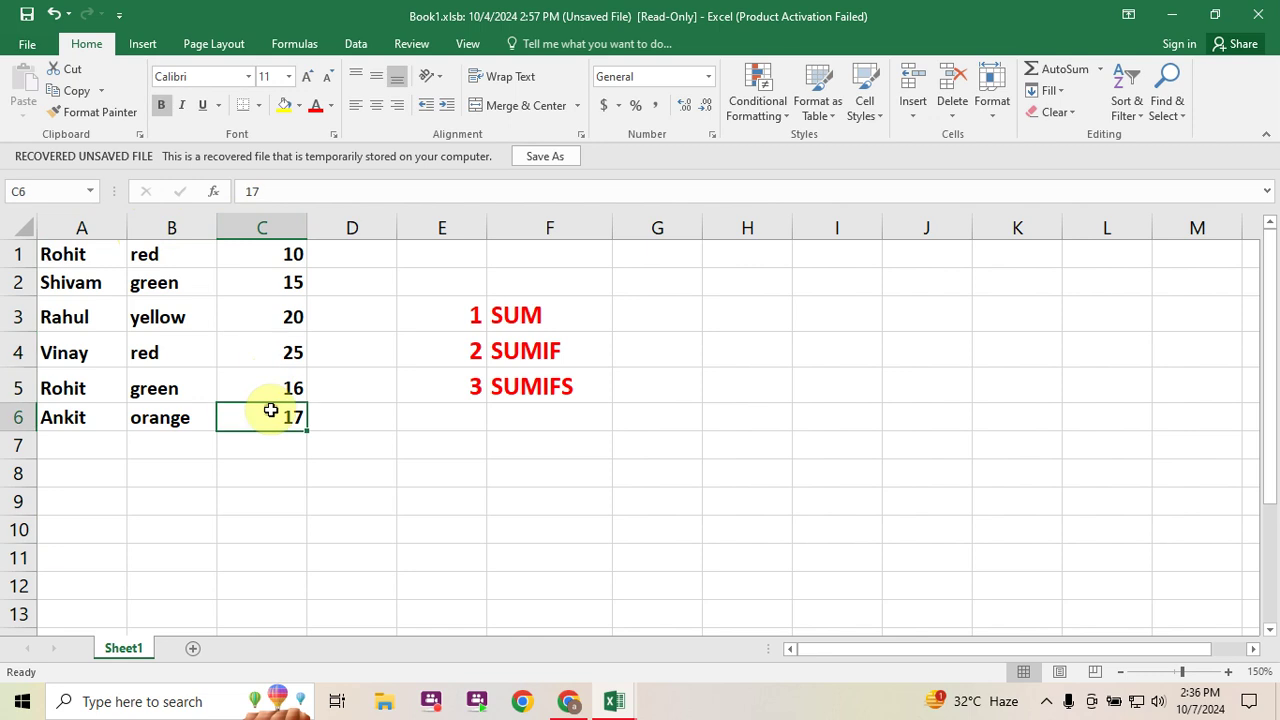
left_click(279, 472)
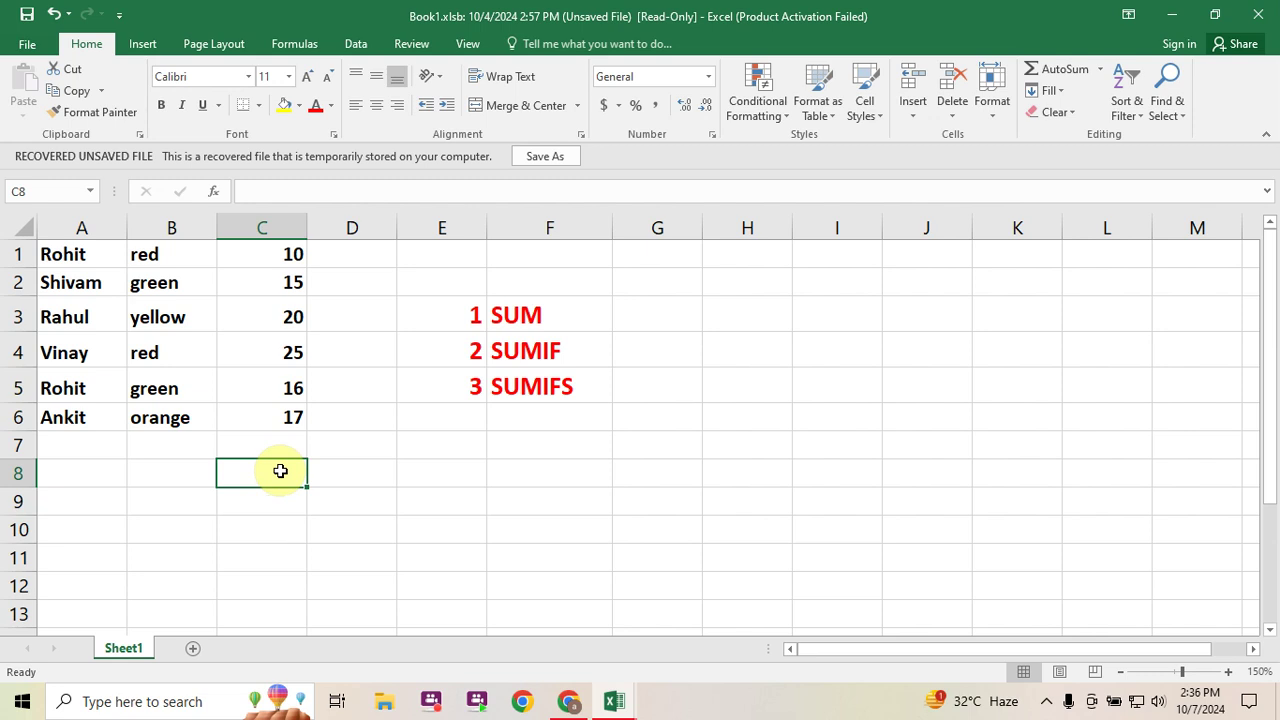
left_click_drag(103, 253, 275, 414)
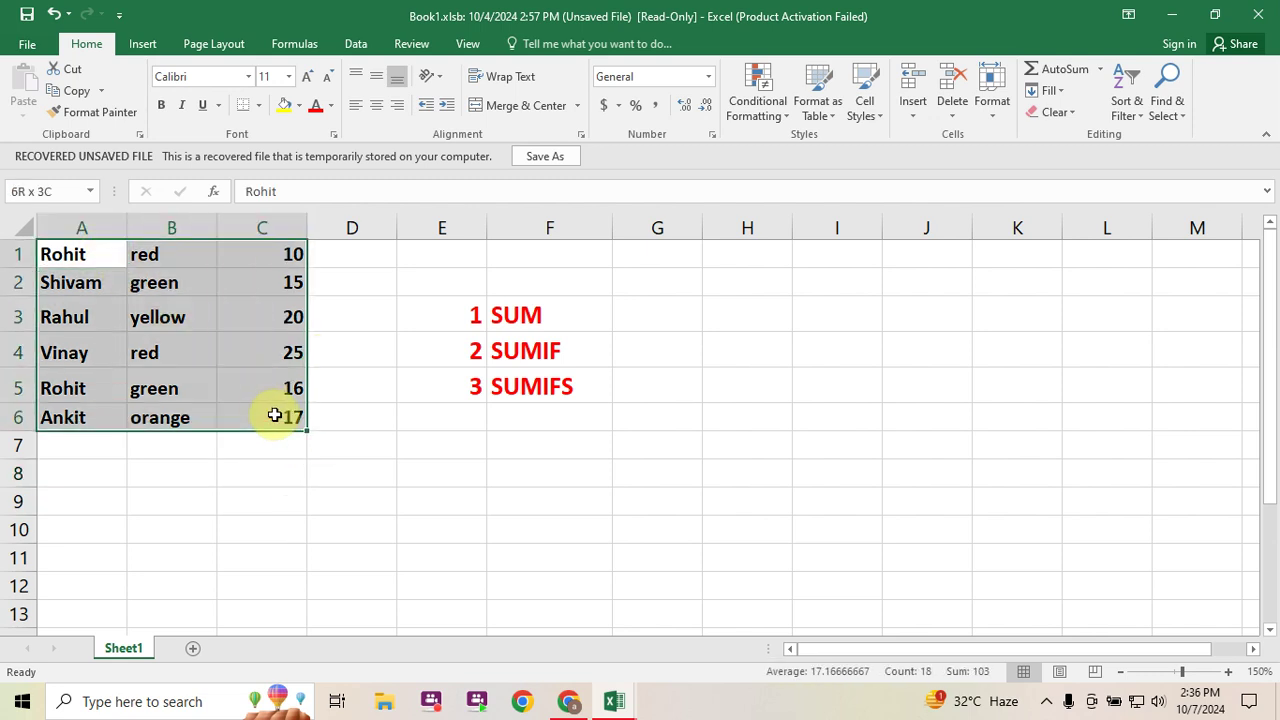
left_click(275, 229)
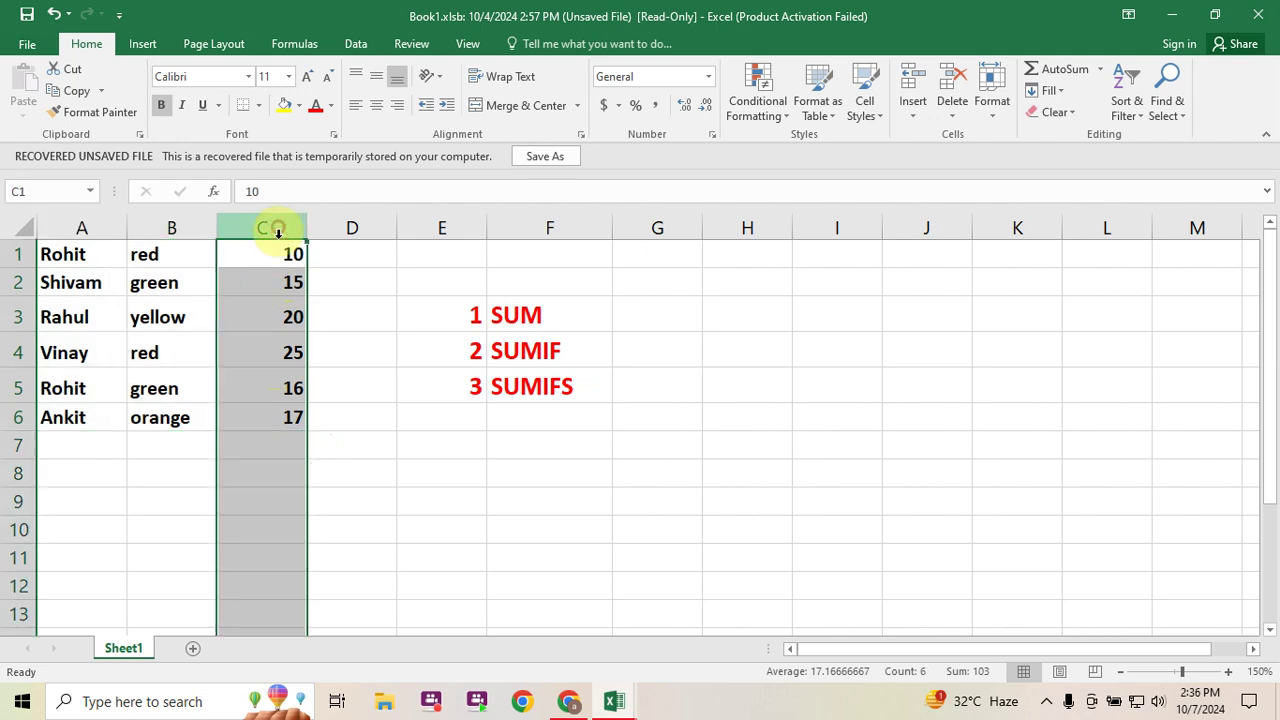
Enter =SUM(C1:C6) in C8, check its formula, then clear C8
left_click(268, 452)
left_click(267, 482)
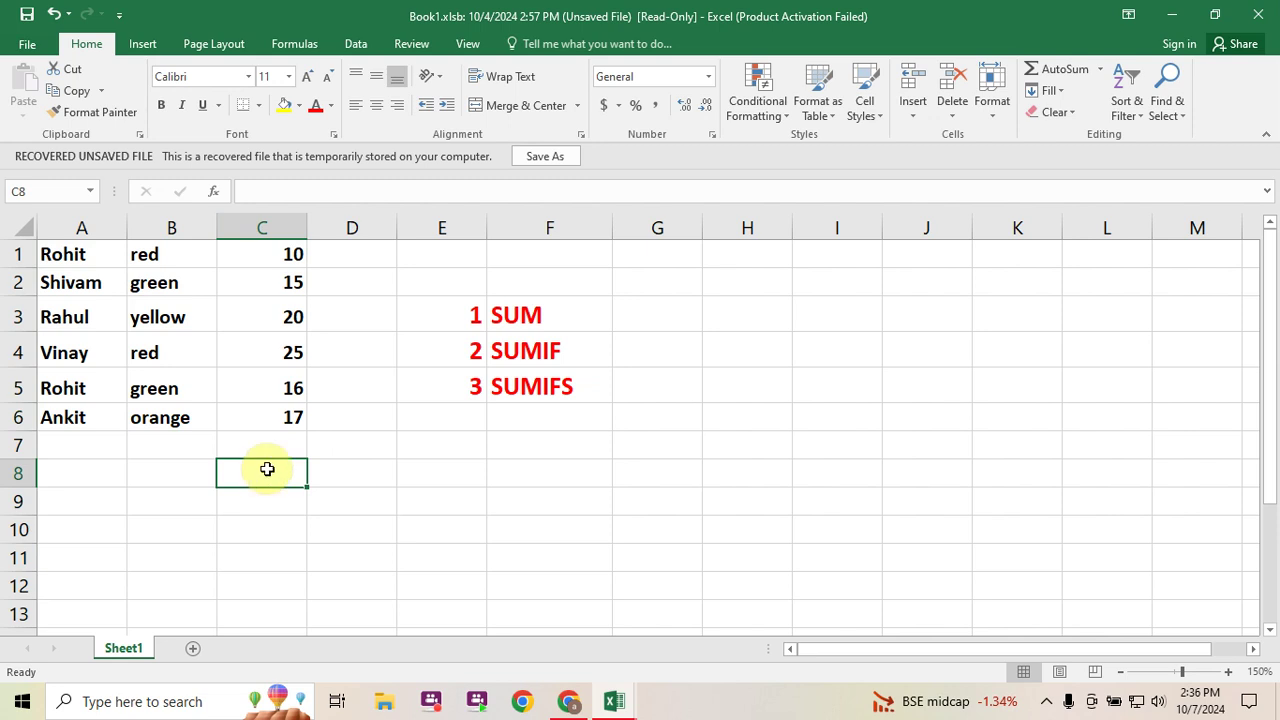
type("=")
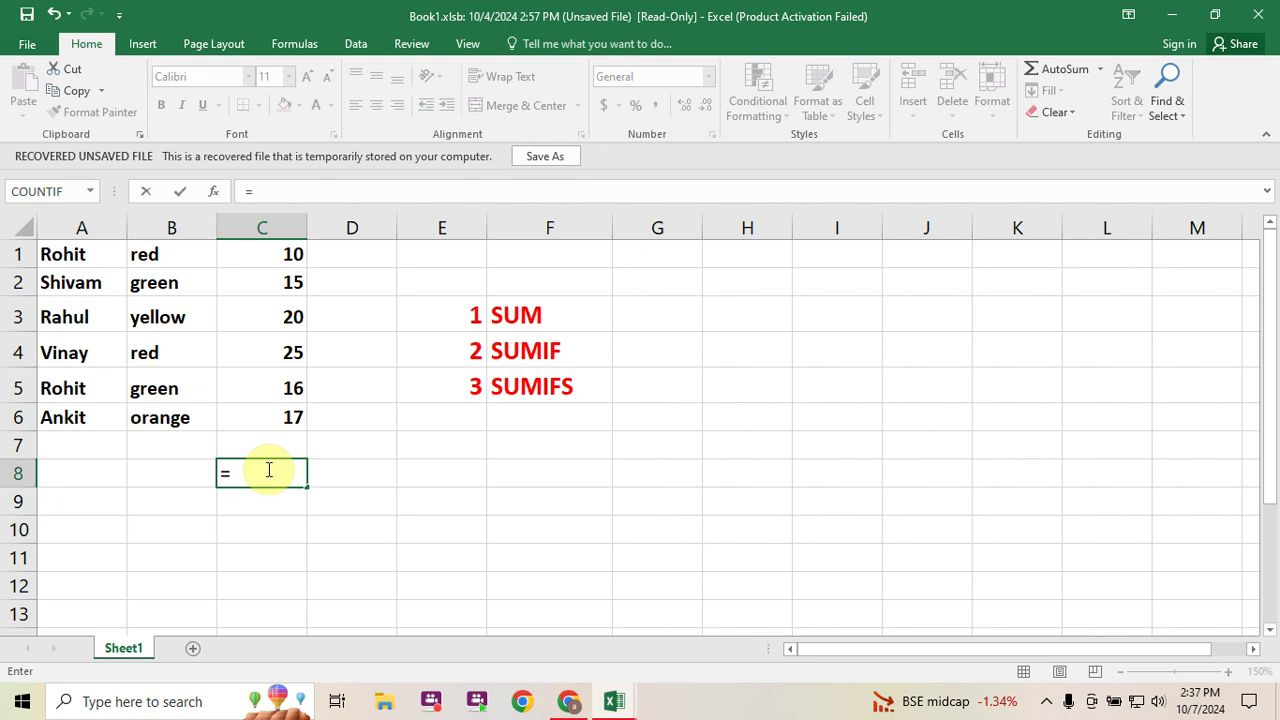
type("sum")
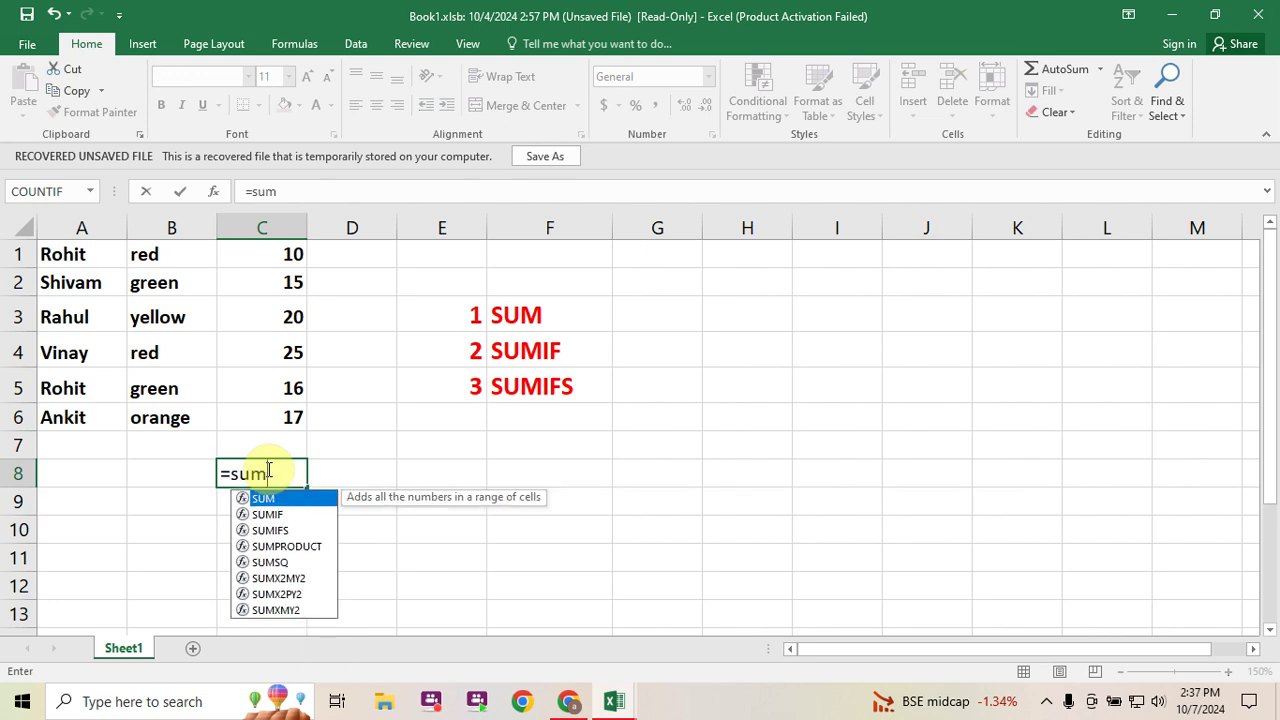
type("(")
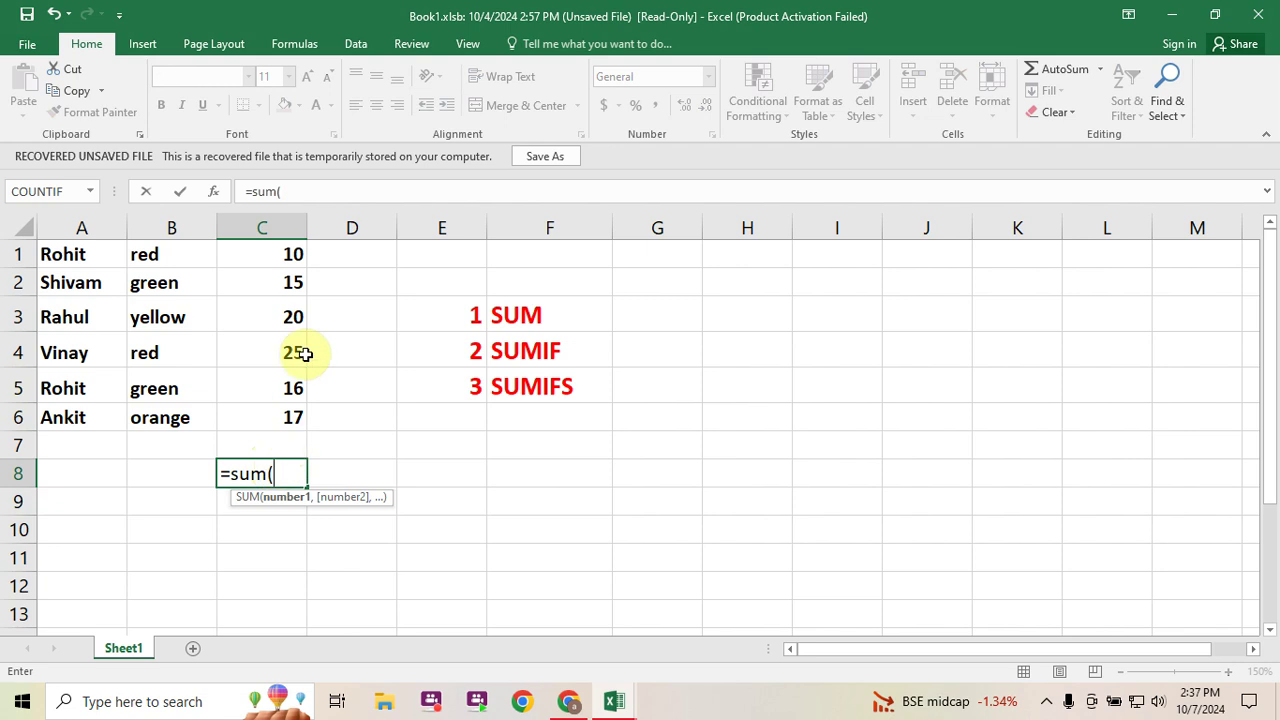
left_click_drag(285, 262, 289, 405)
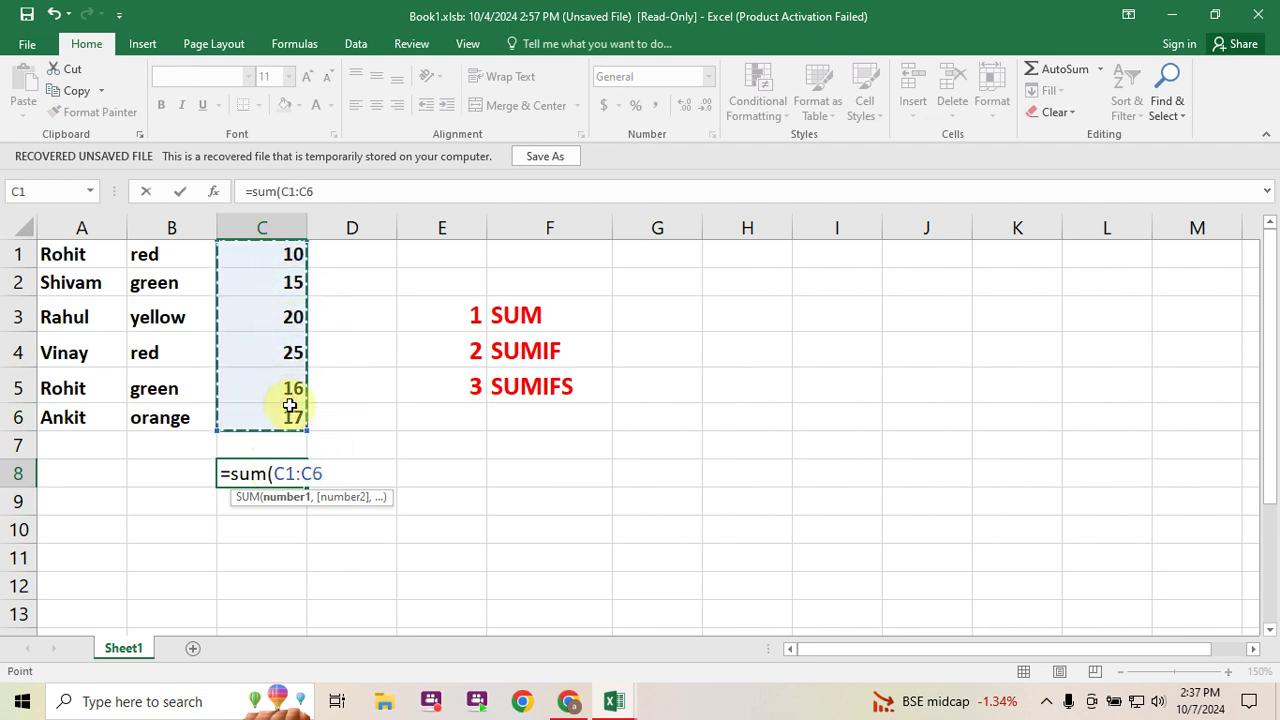
type(")")
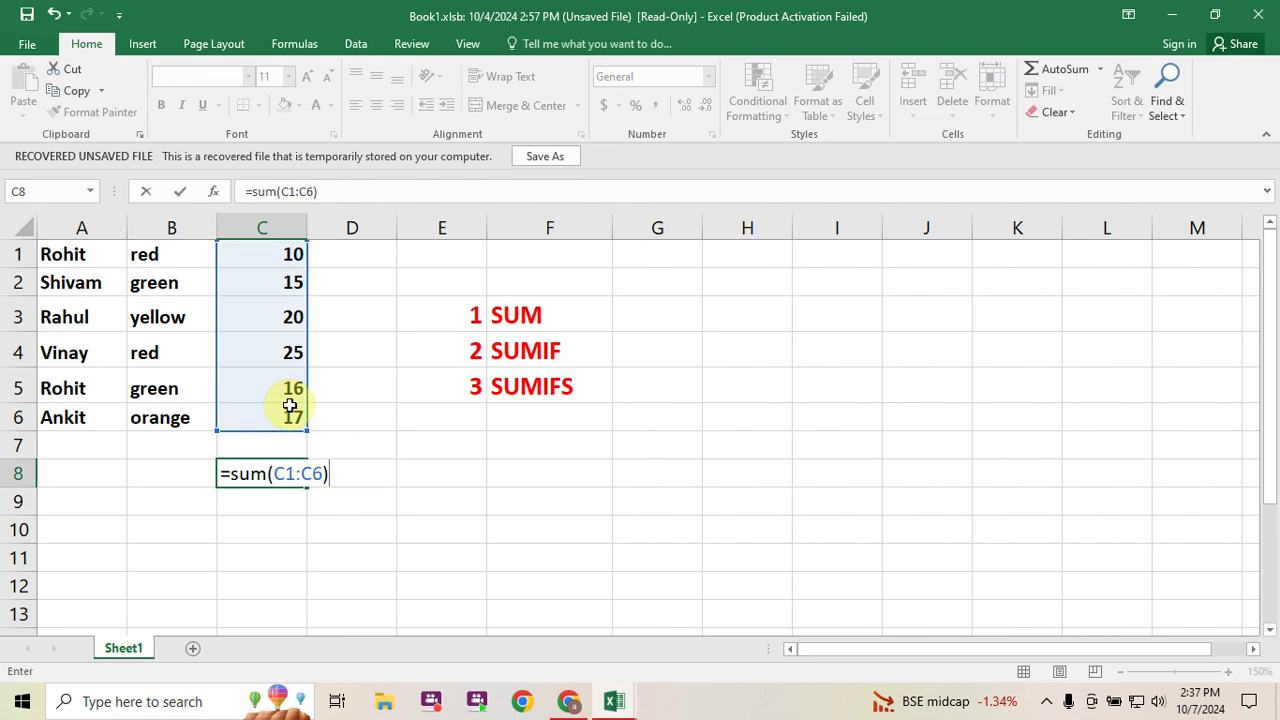
key("Return")
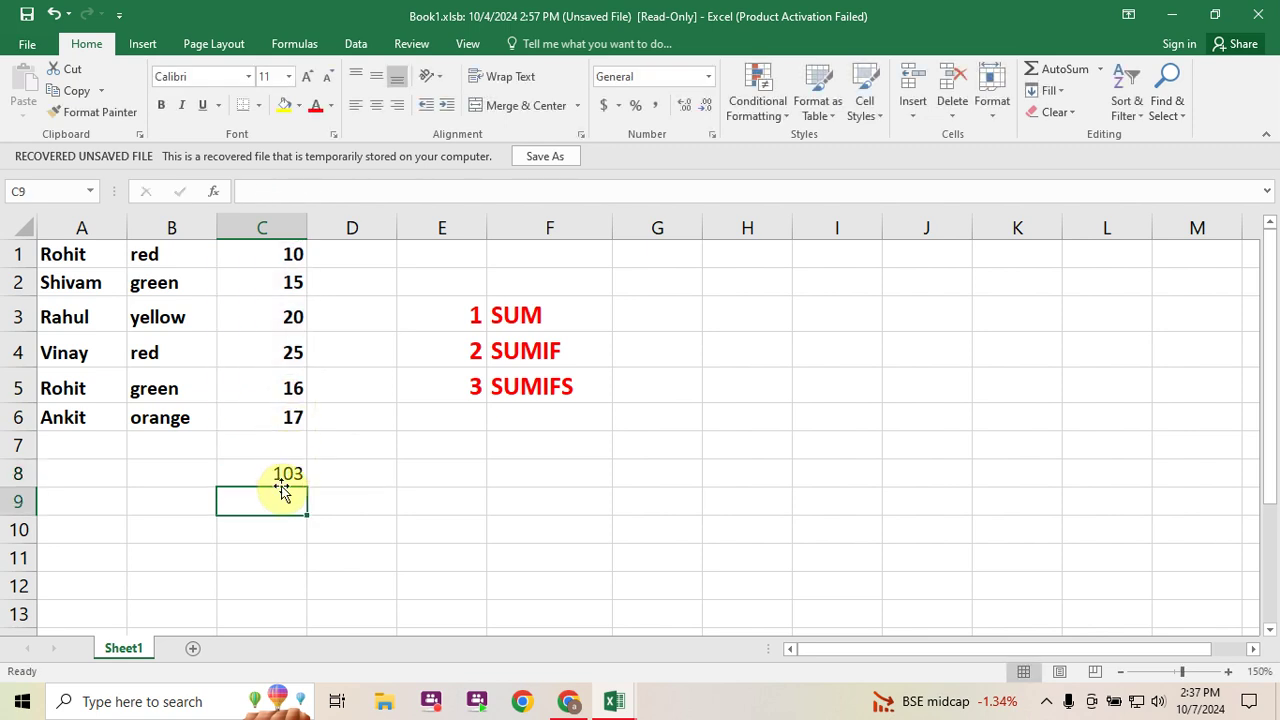
left_click(273, 475)
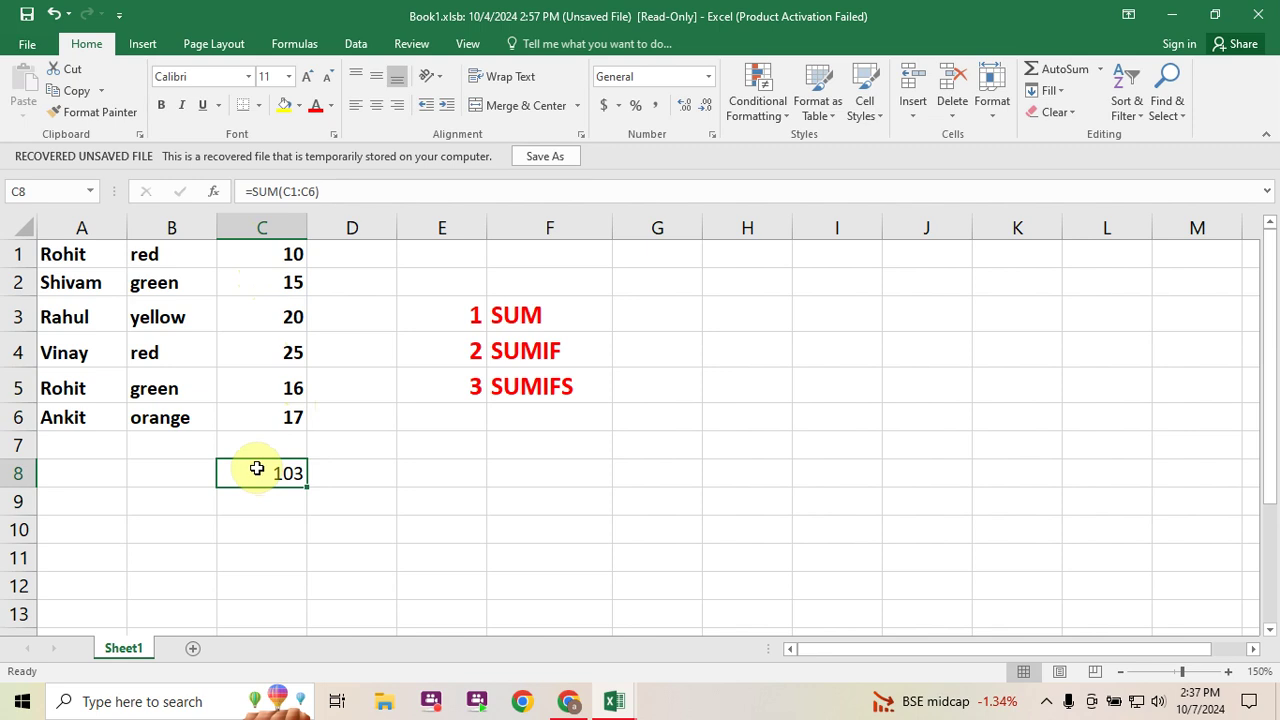
key("Delete")
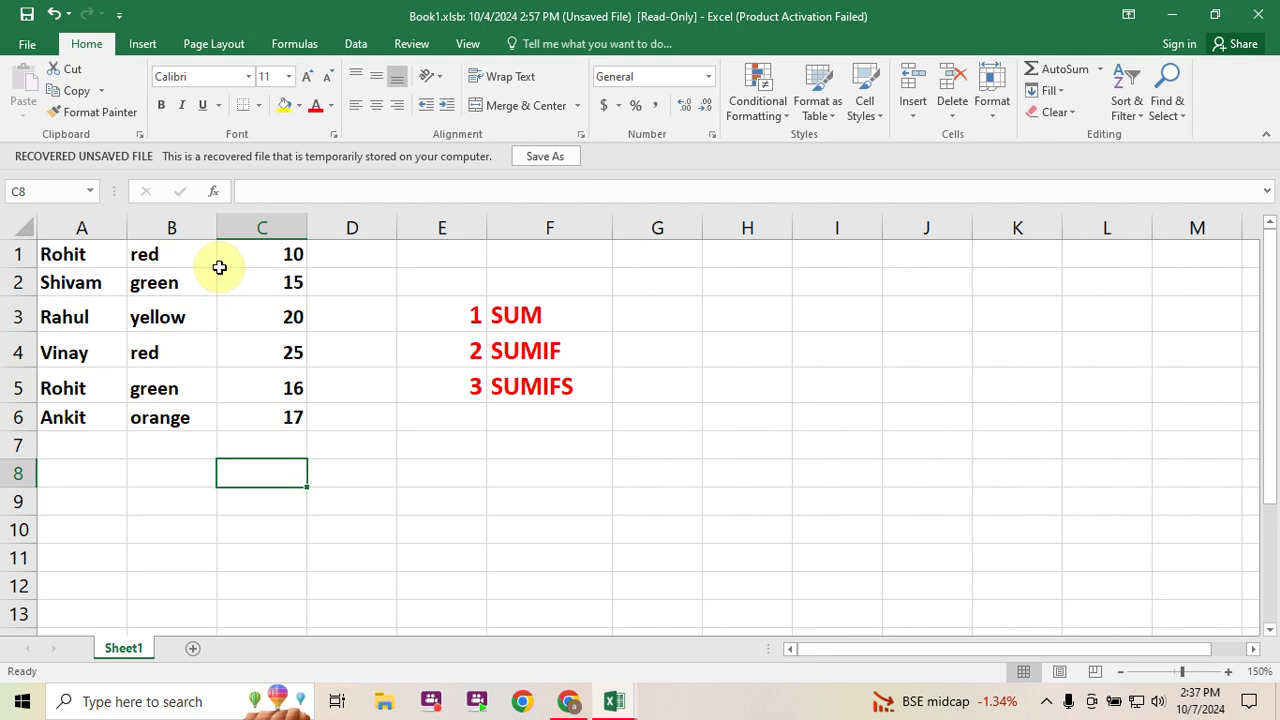
Enter =SUMIF(C1:C6,">17") in C8 giving 45, check it, then clear C8
left_click(270, 253)
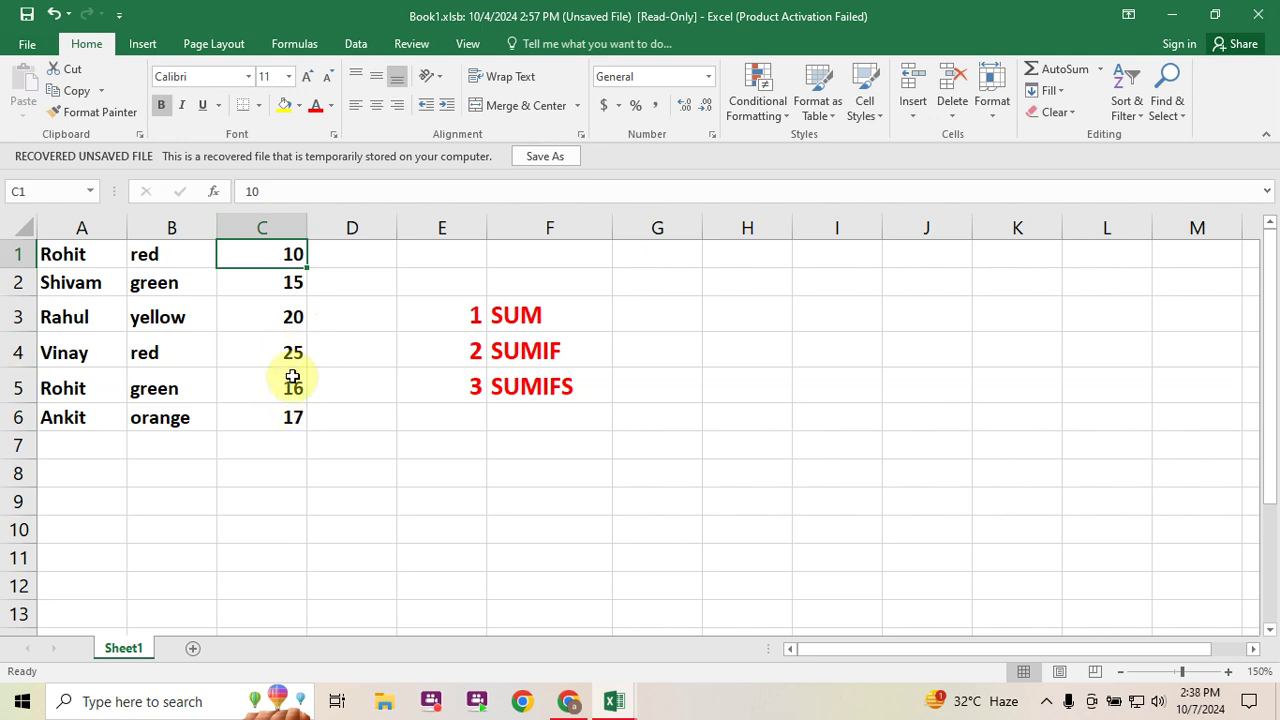
left_click(271, 468)
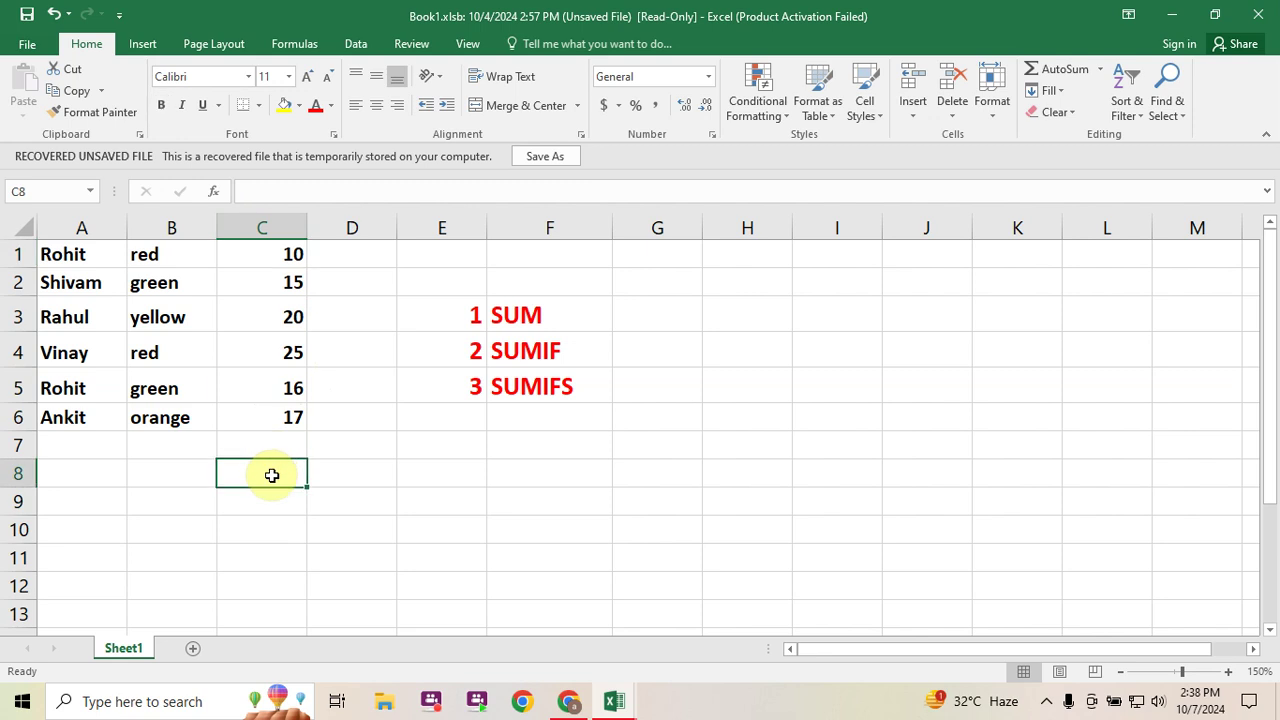
type("=")
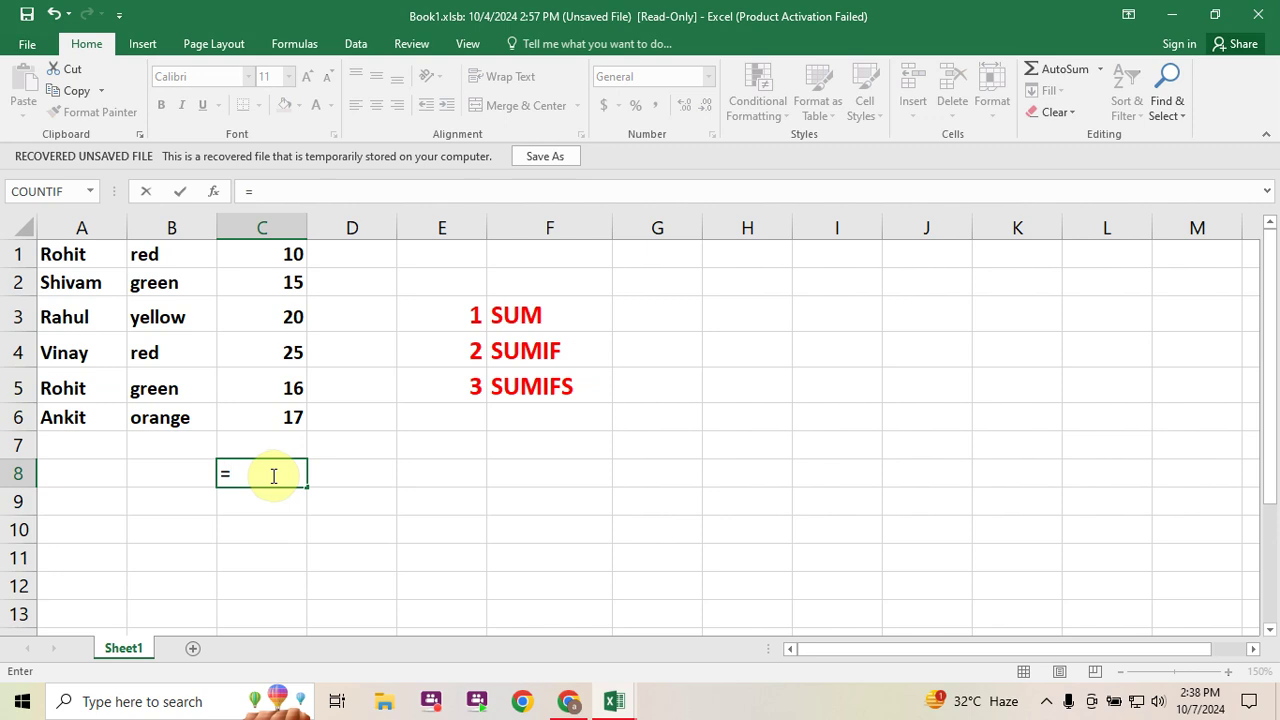
type("sumif")
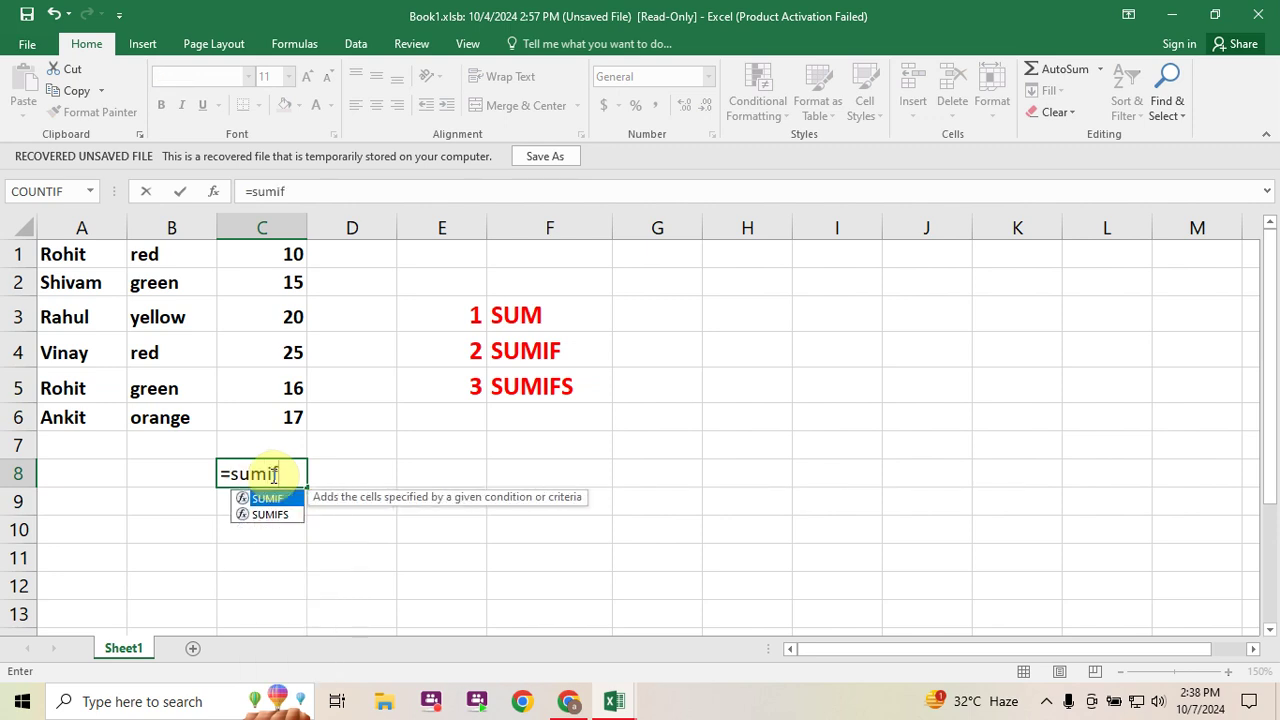
type("(")
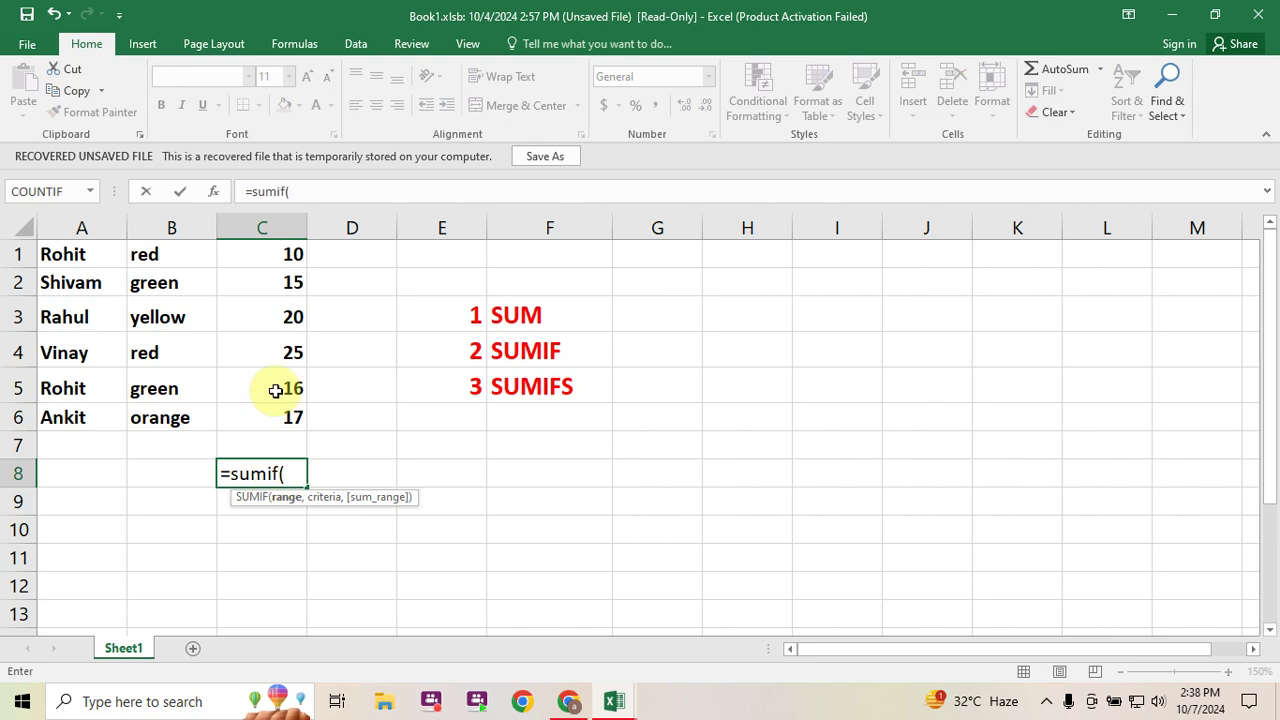
left_click(278, 252)
left_click_drag(278, 252, 285, 403)
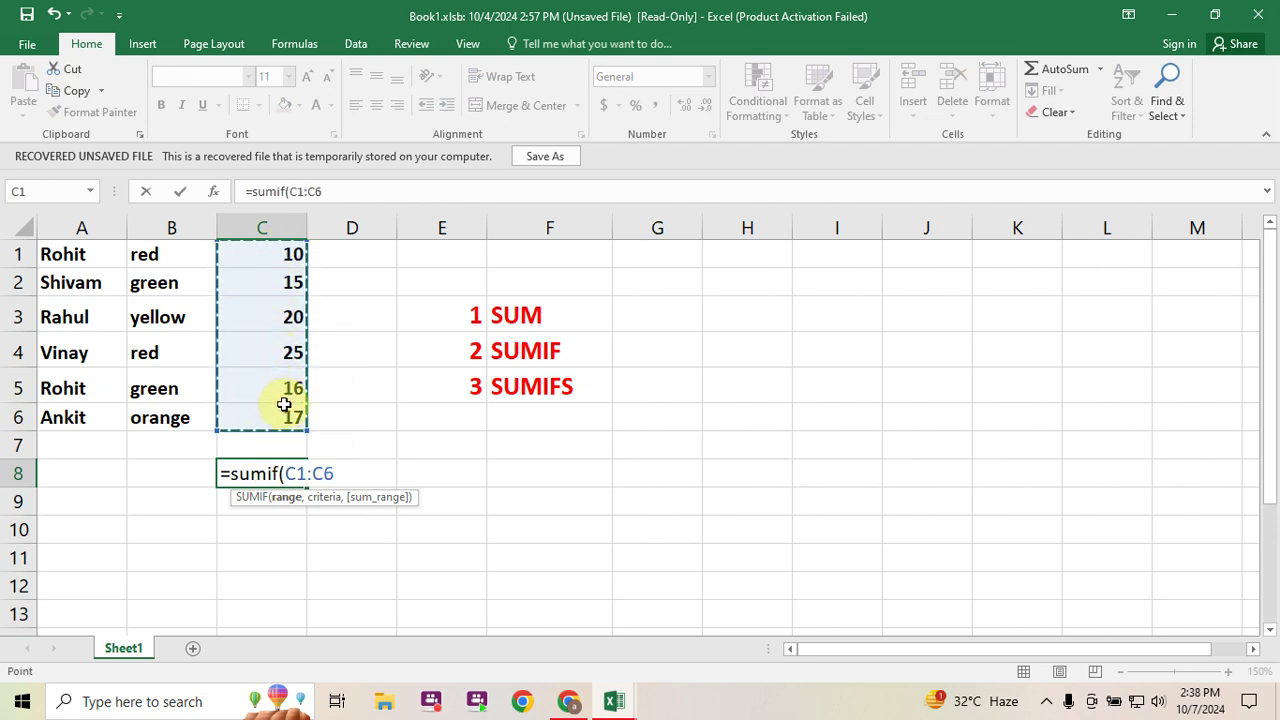
type(",\"")
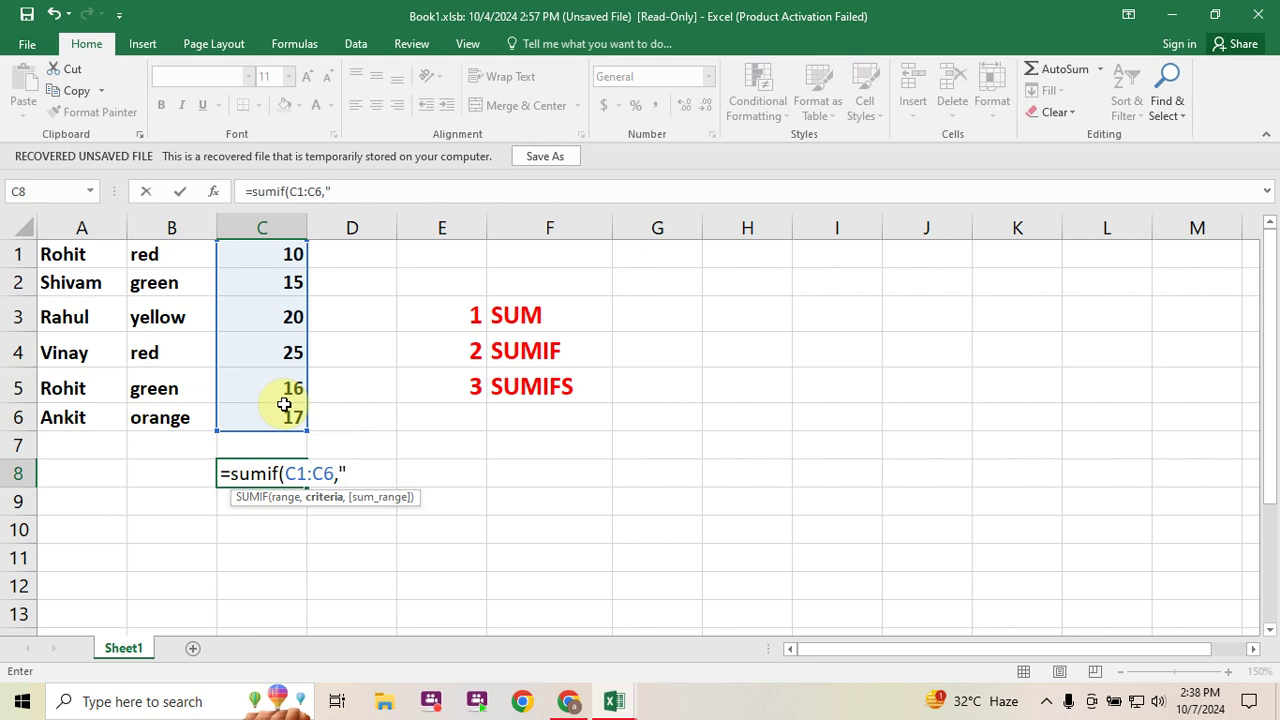
type(">")
type("17")
type("\"")
type(")")
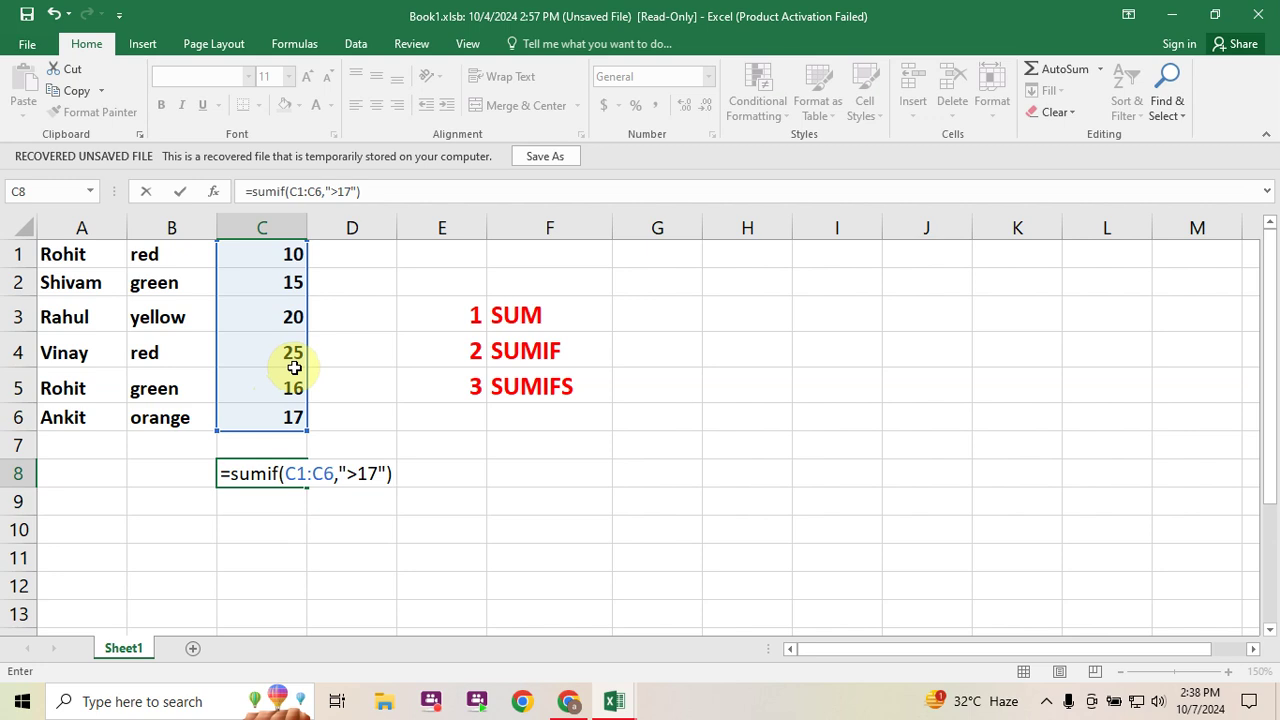
key("Return")
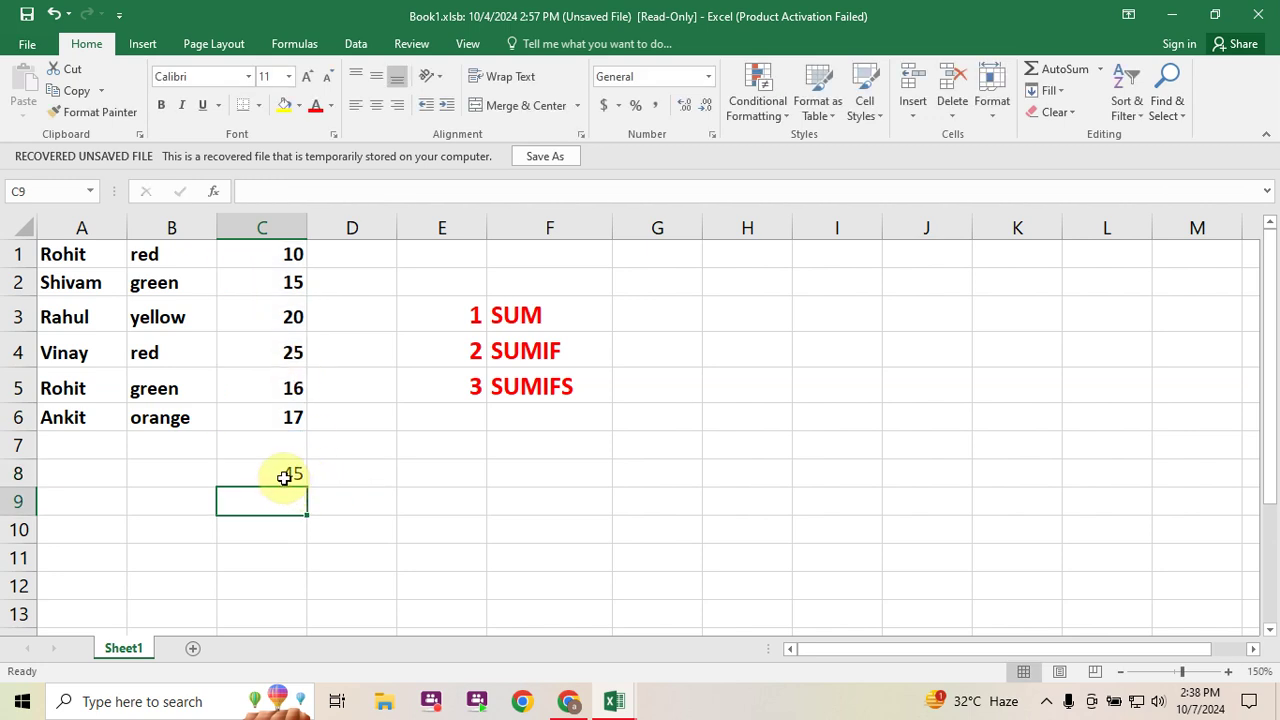
left_click(286, 476)
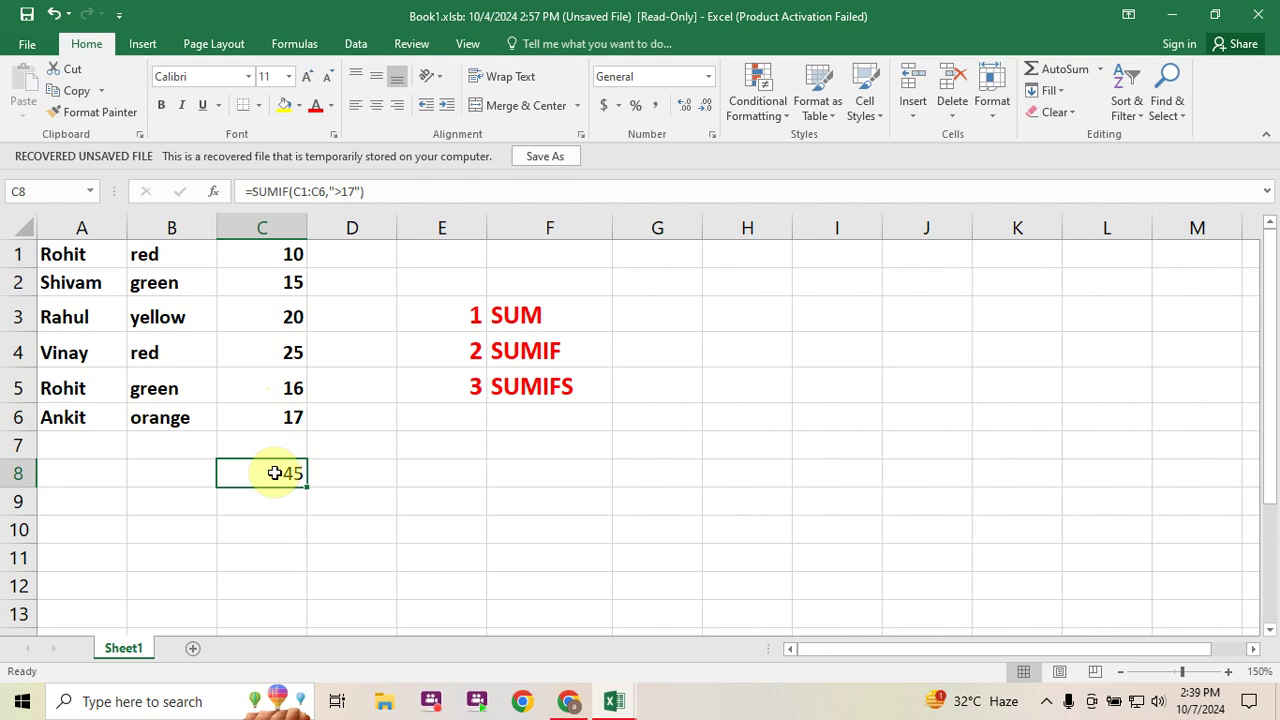
key("Delete")
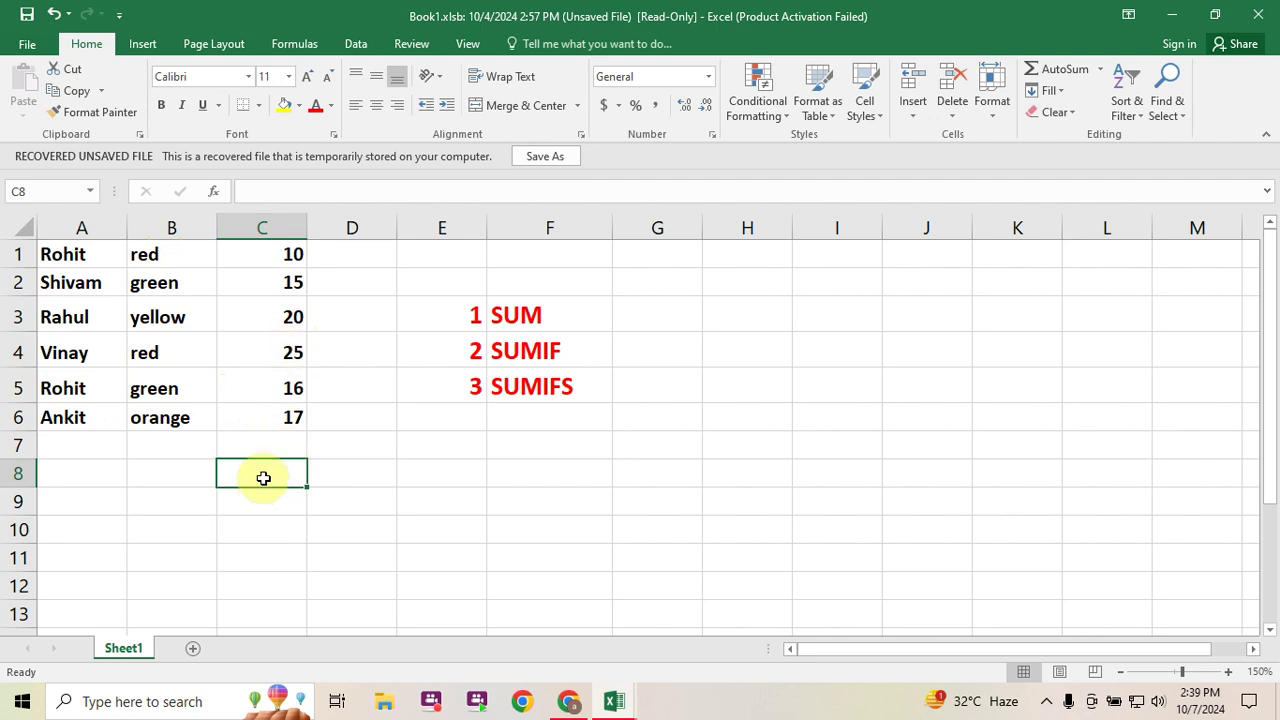
Enter =SUMIFS(C1:C6,B1:B6,"red",A1:A6,"Rohit") in C8
type("=")
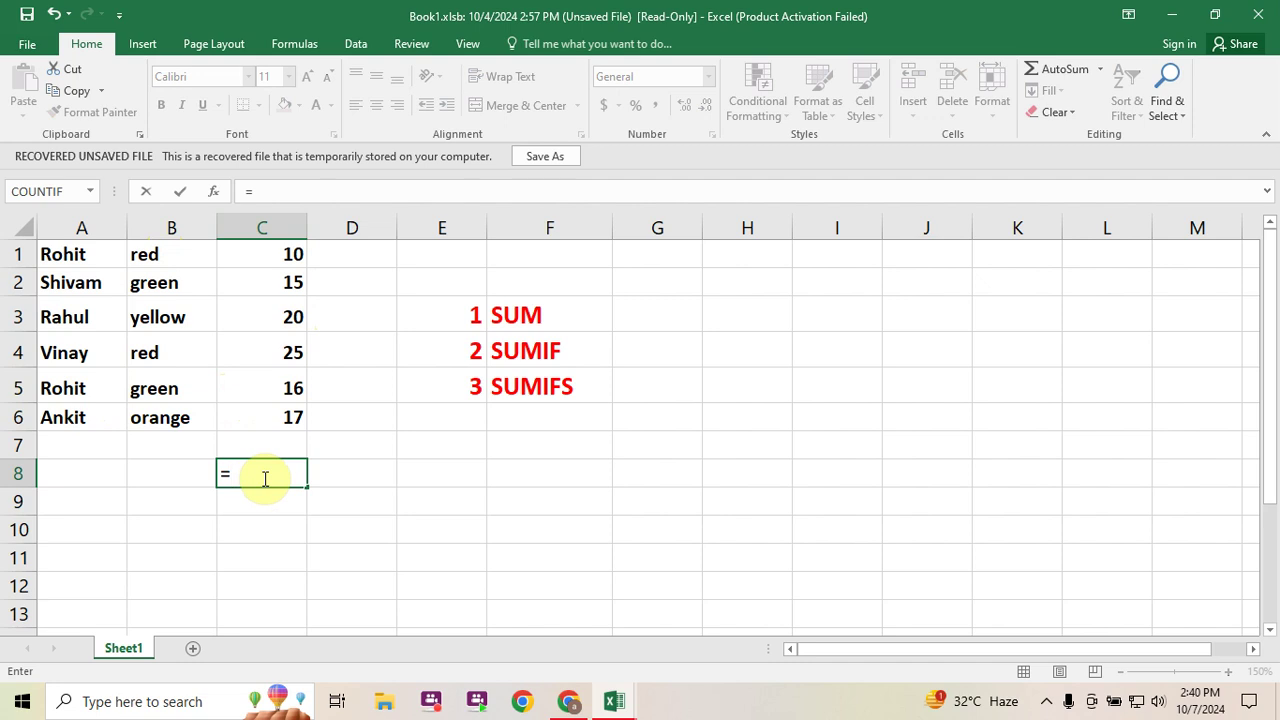
type("sum")
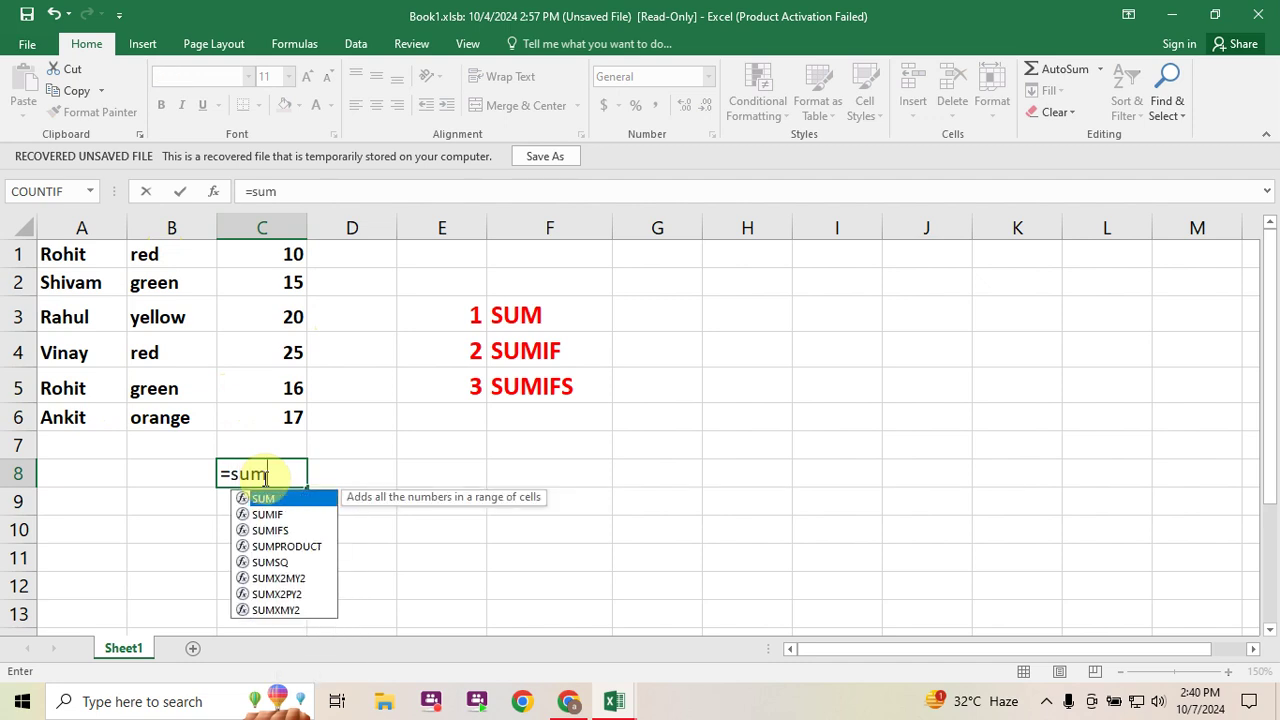
type("ifs")
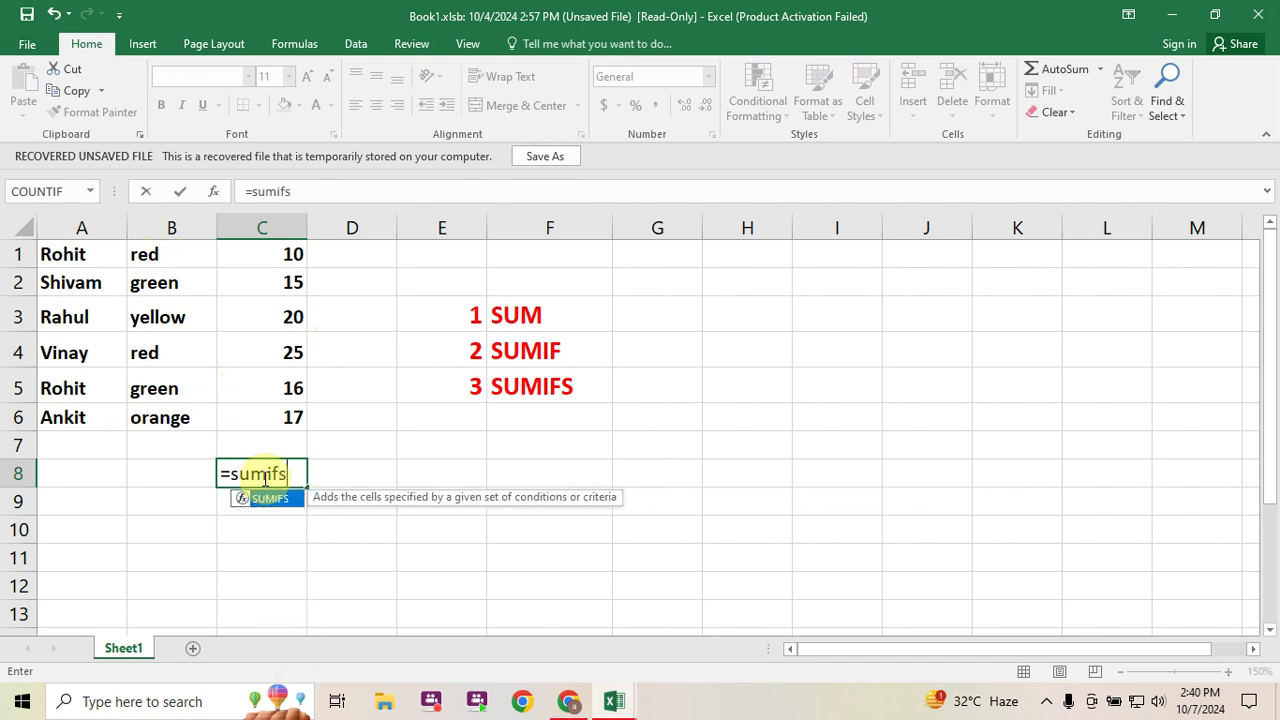
type("(")
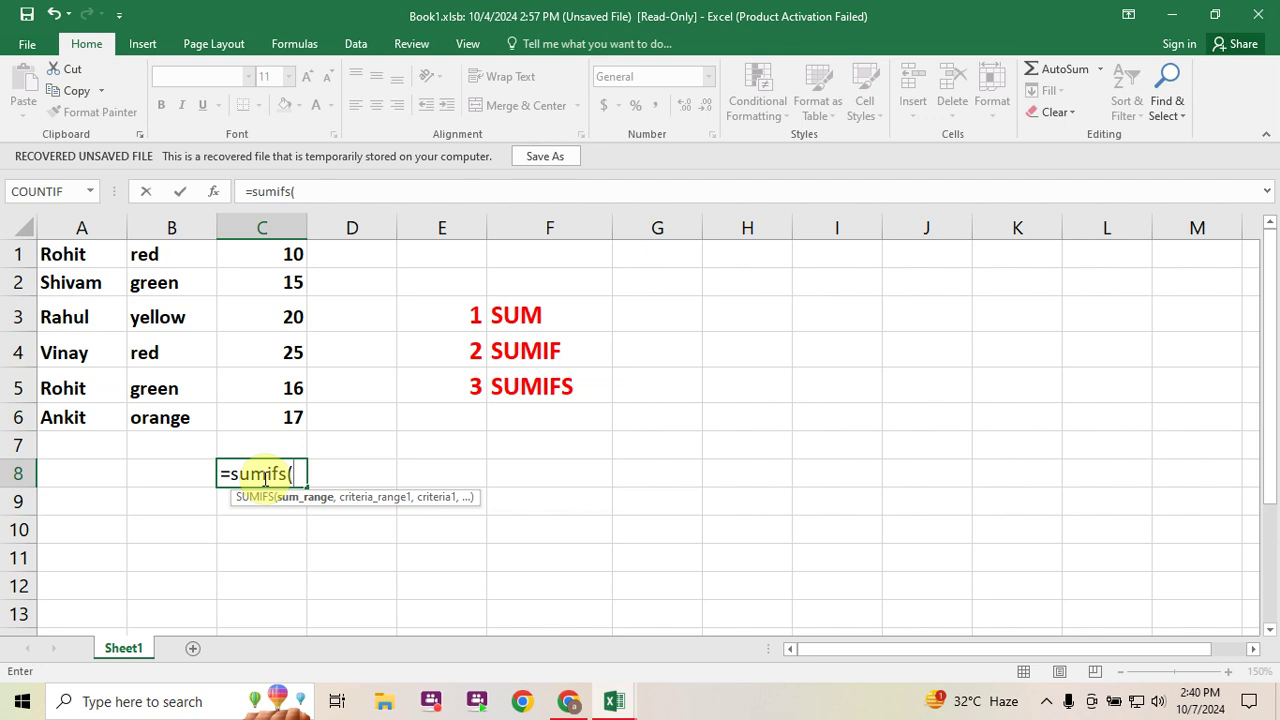
left_click_drag(295, 417, 278, 260)
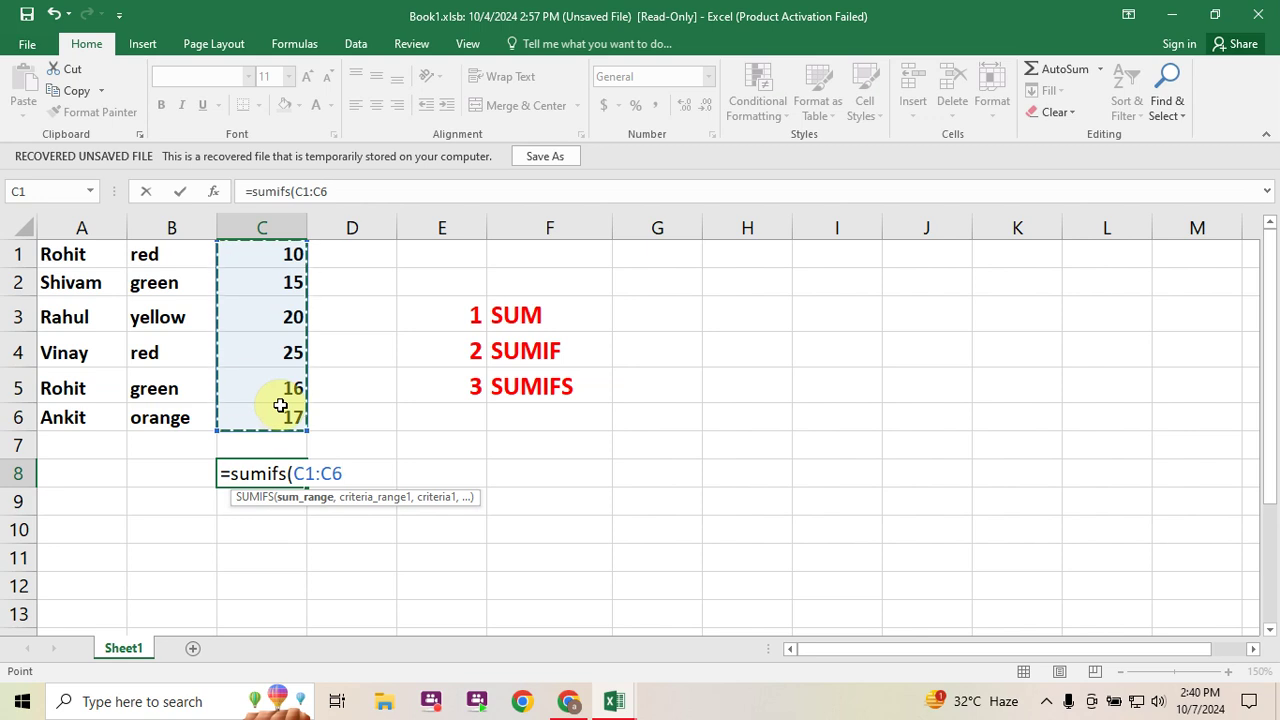
type(",")
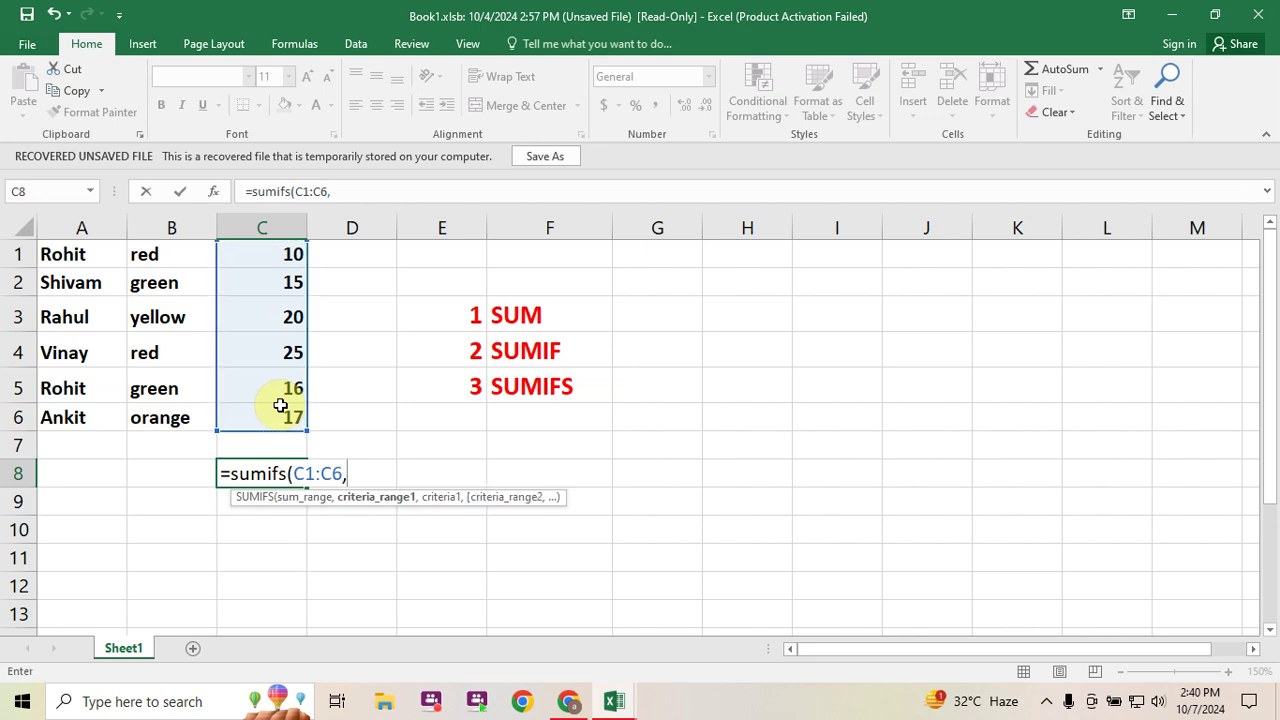
left_click_drag(172, 252, 173, 417)
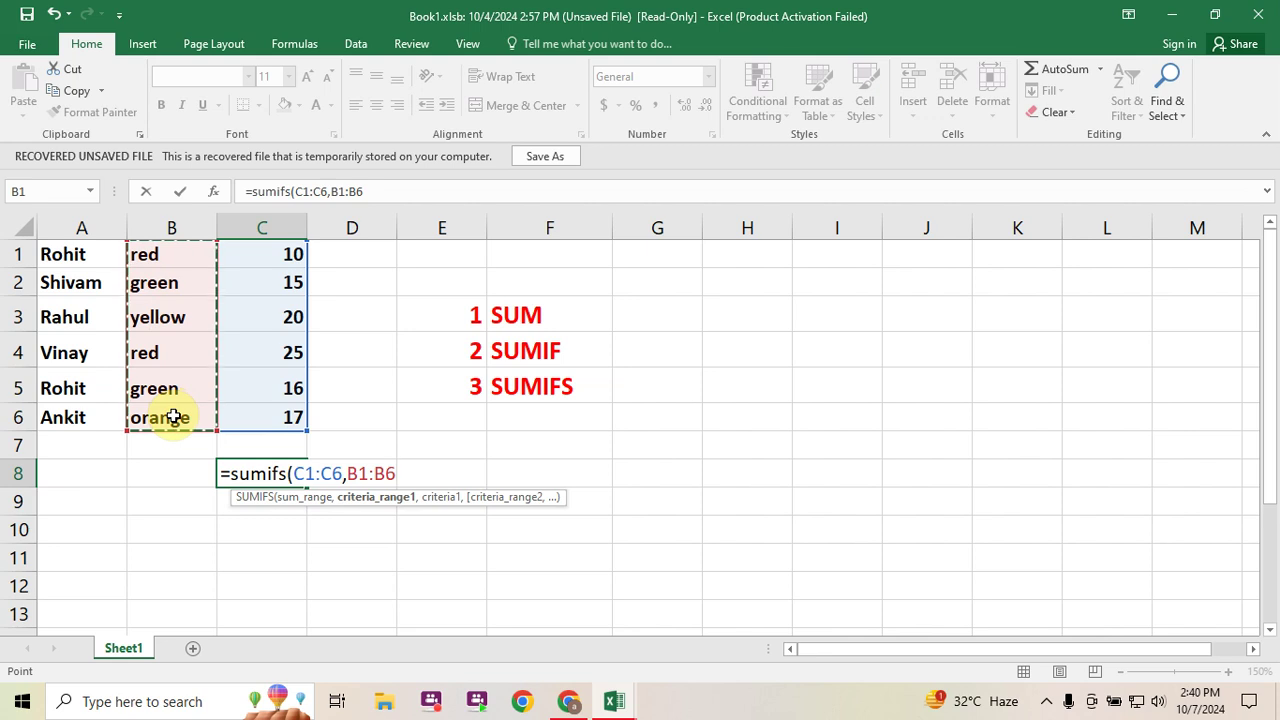
type(",")
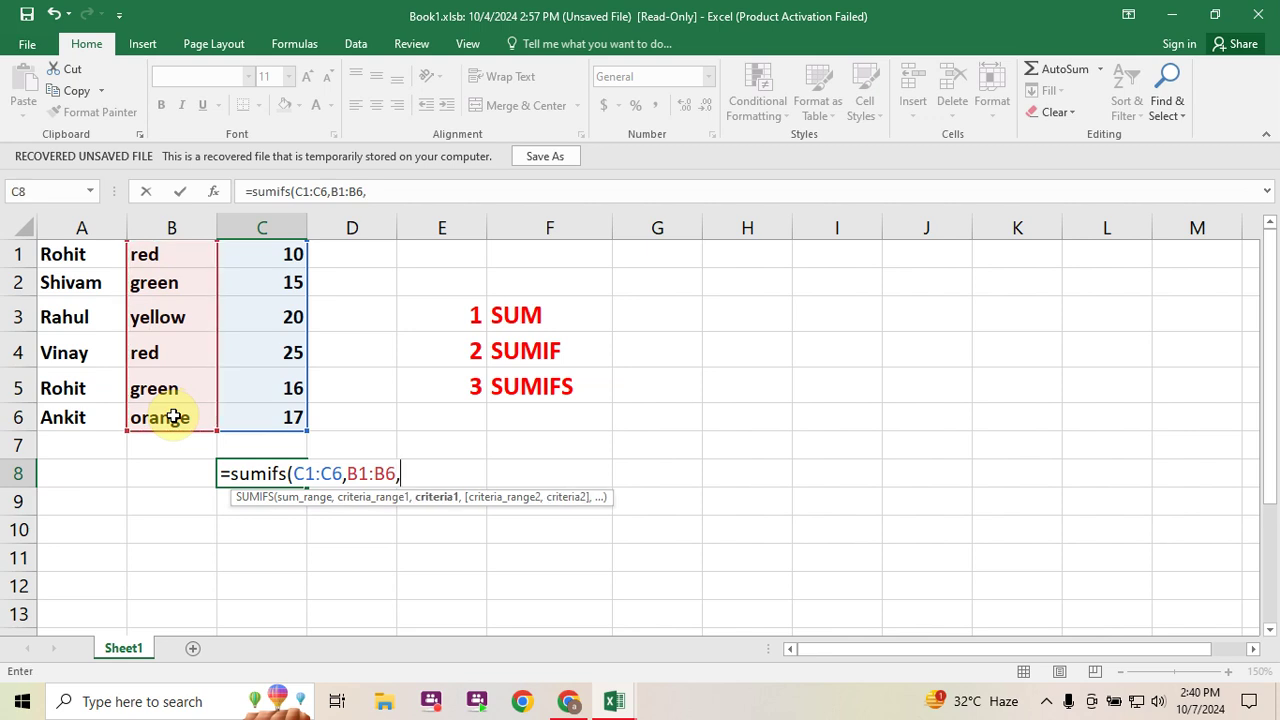
type("\"")
type("red")
type("\"")
type(",")
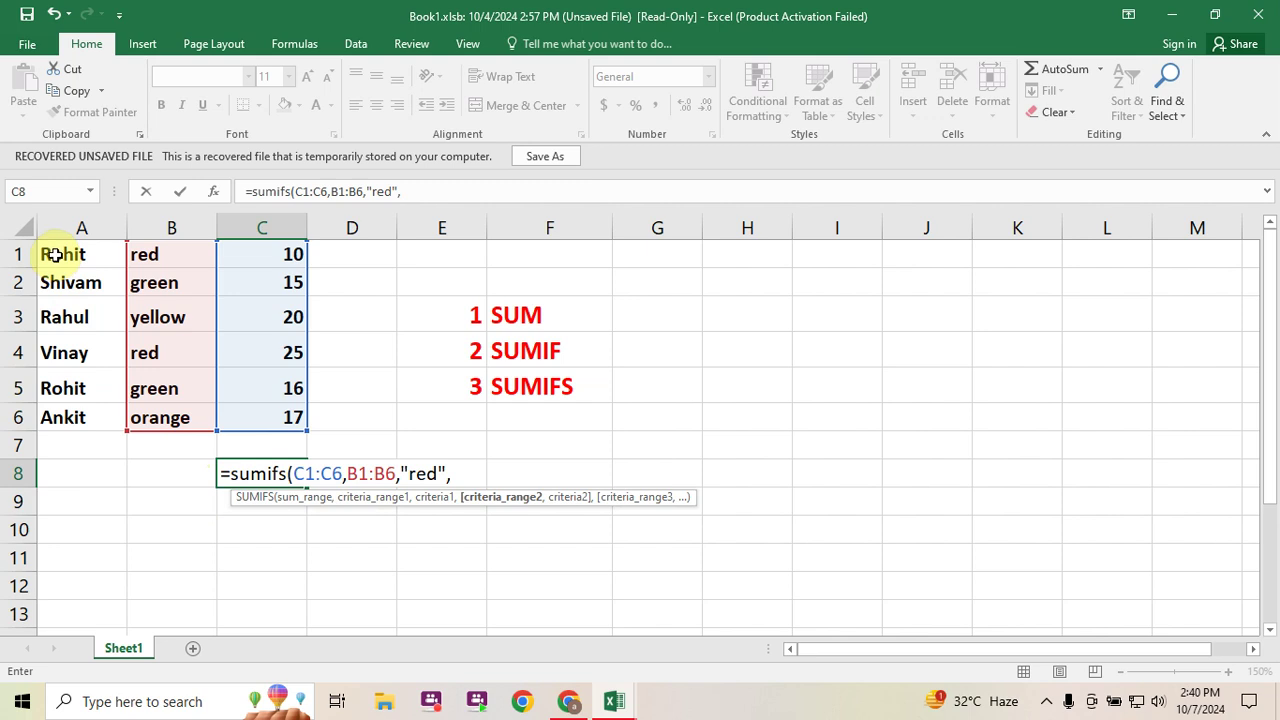
left_click_drag(58, 254, 55, 418)
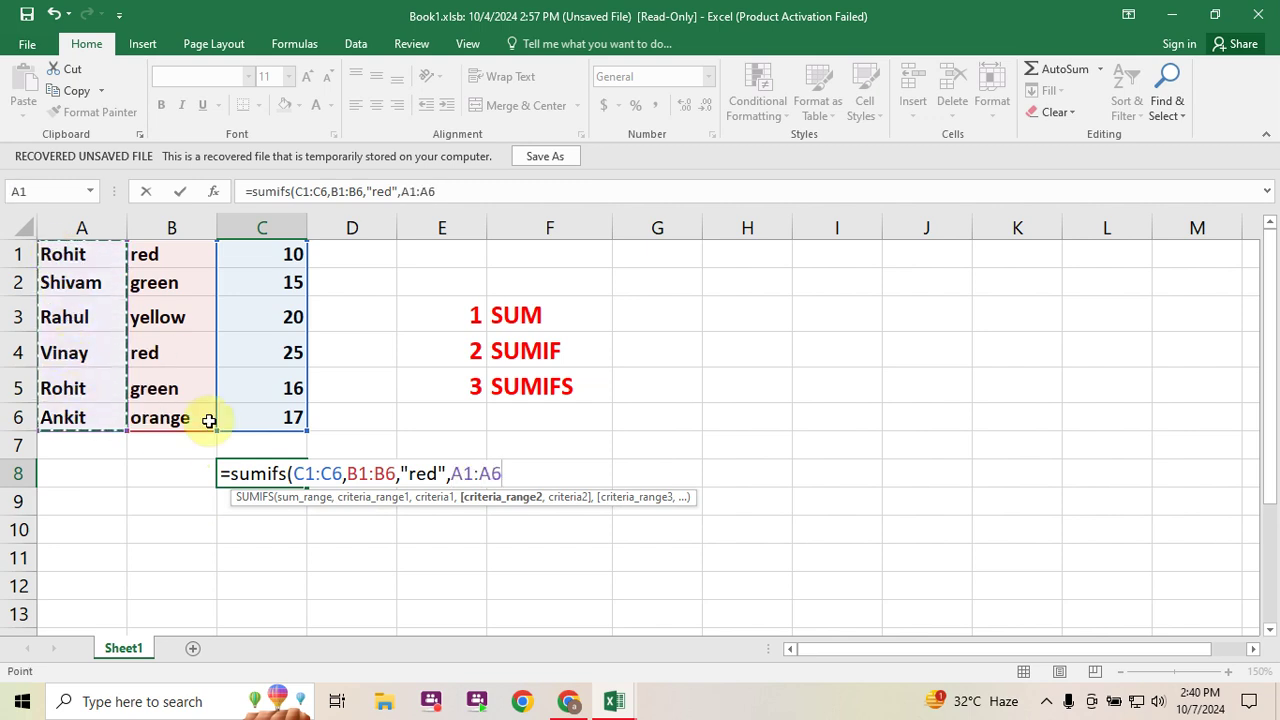
type(",")
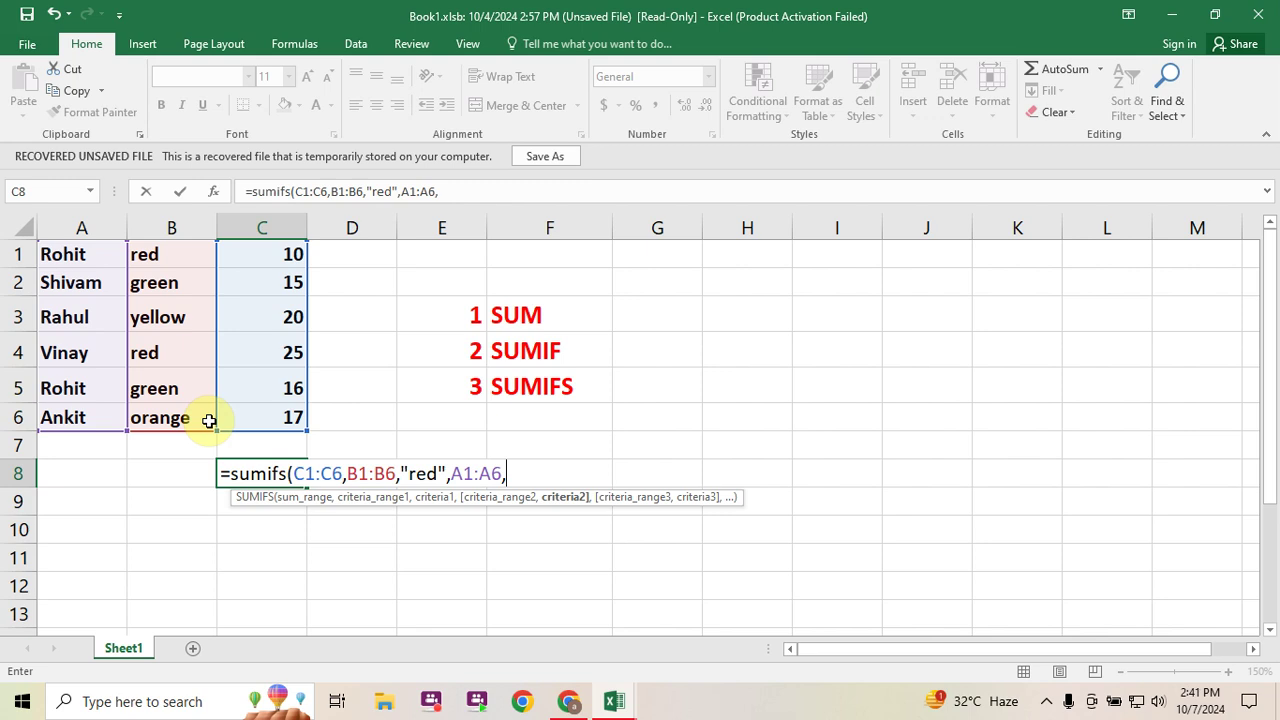
type("\"")
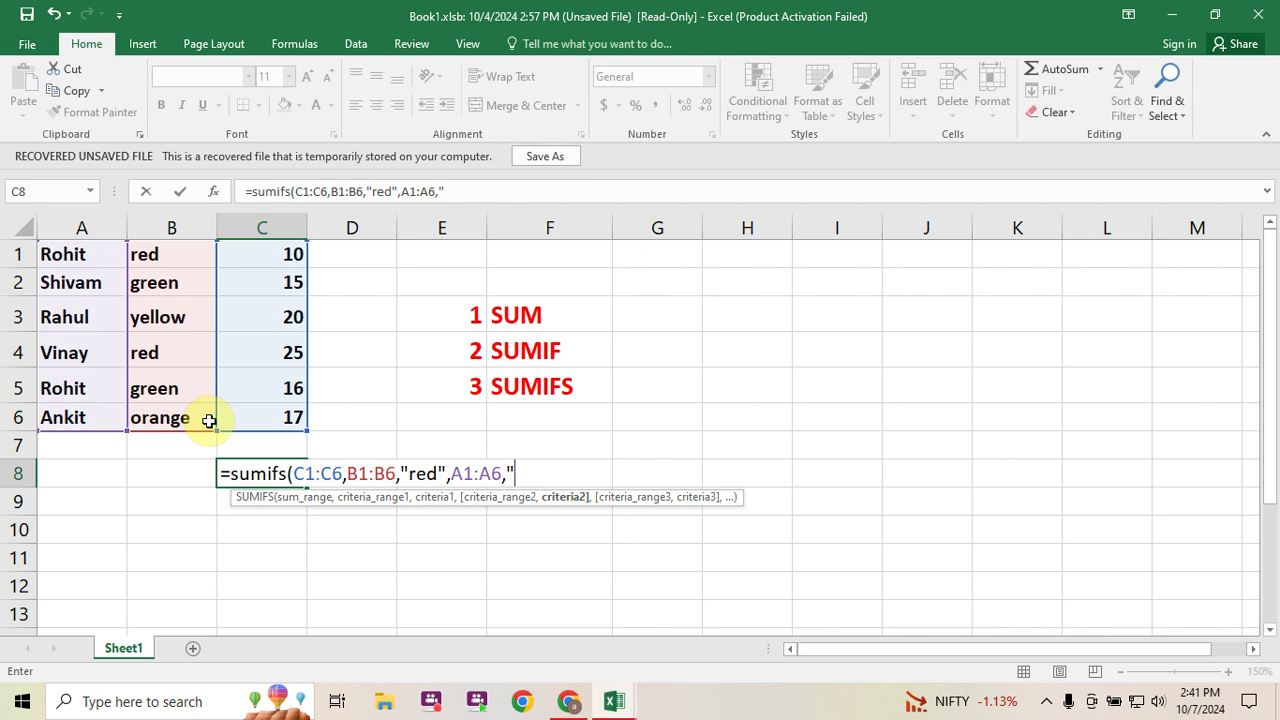
type("Rohit")
type("\")")
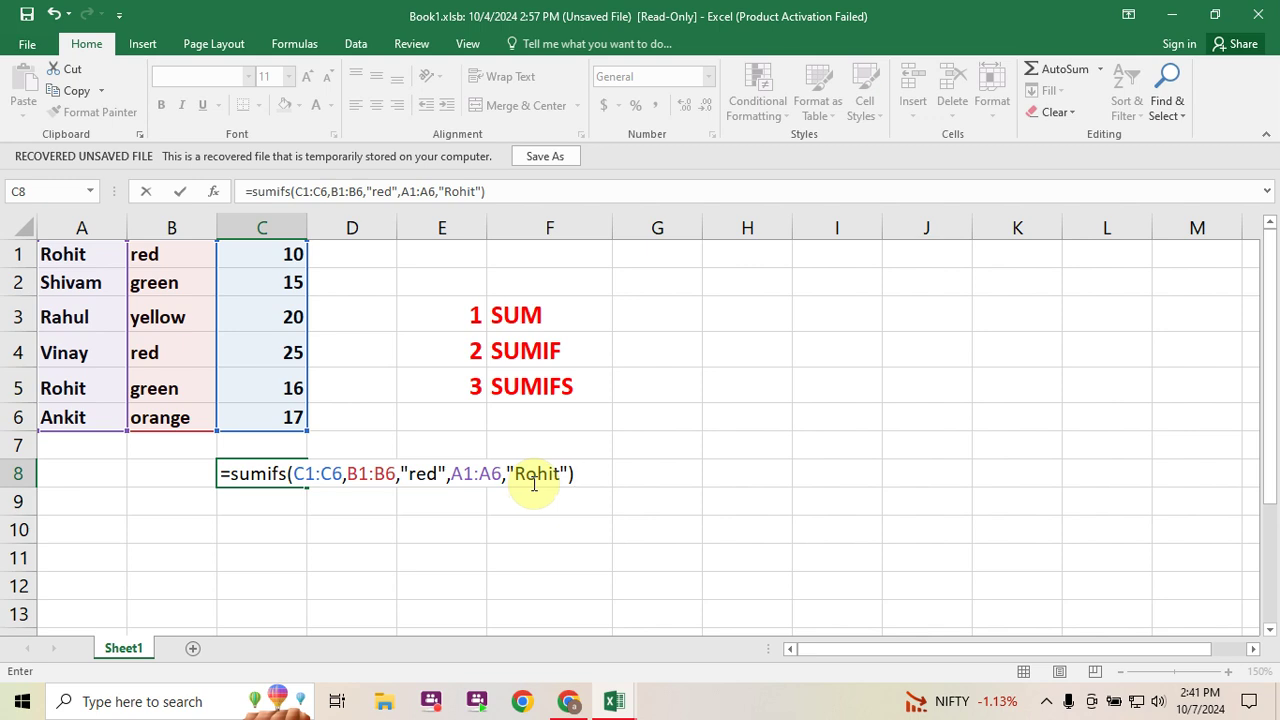
key("Return")
Show that C8's result of 10 comes only from row 1, where B1 is red
left_click(266, 474)
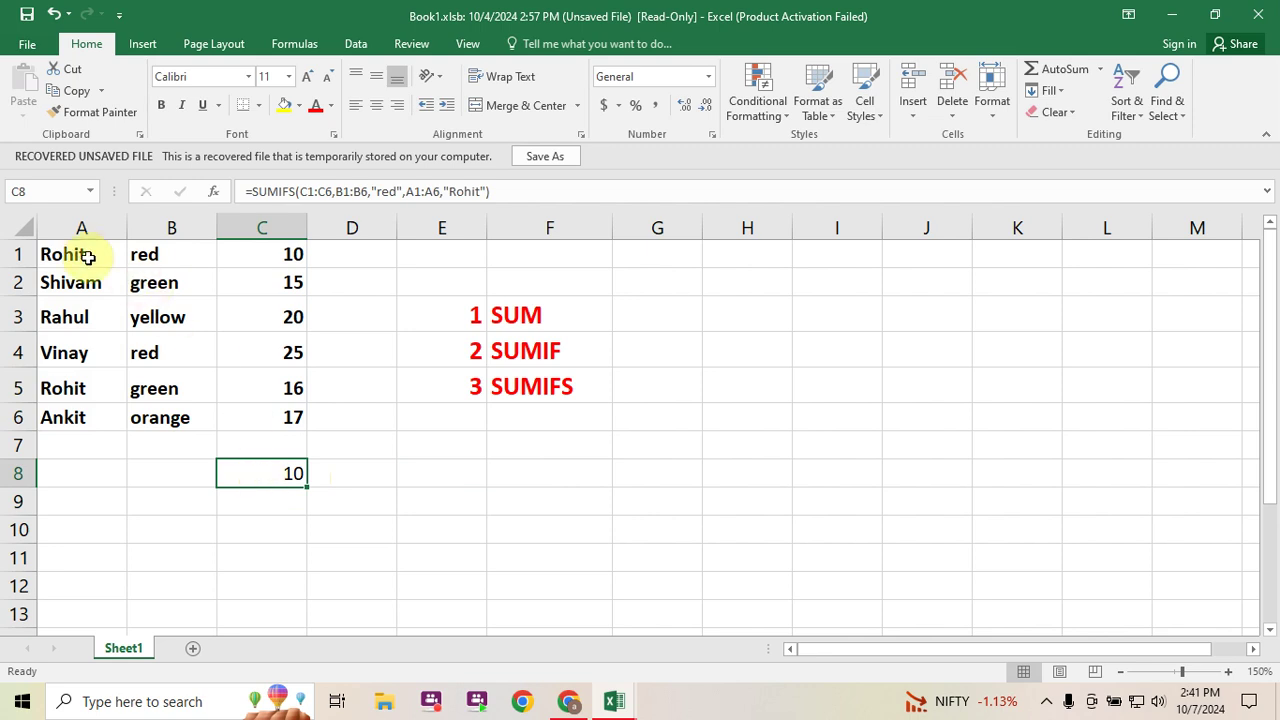
left_click(158, 258)
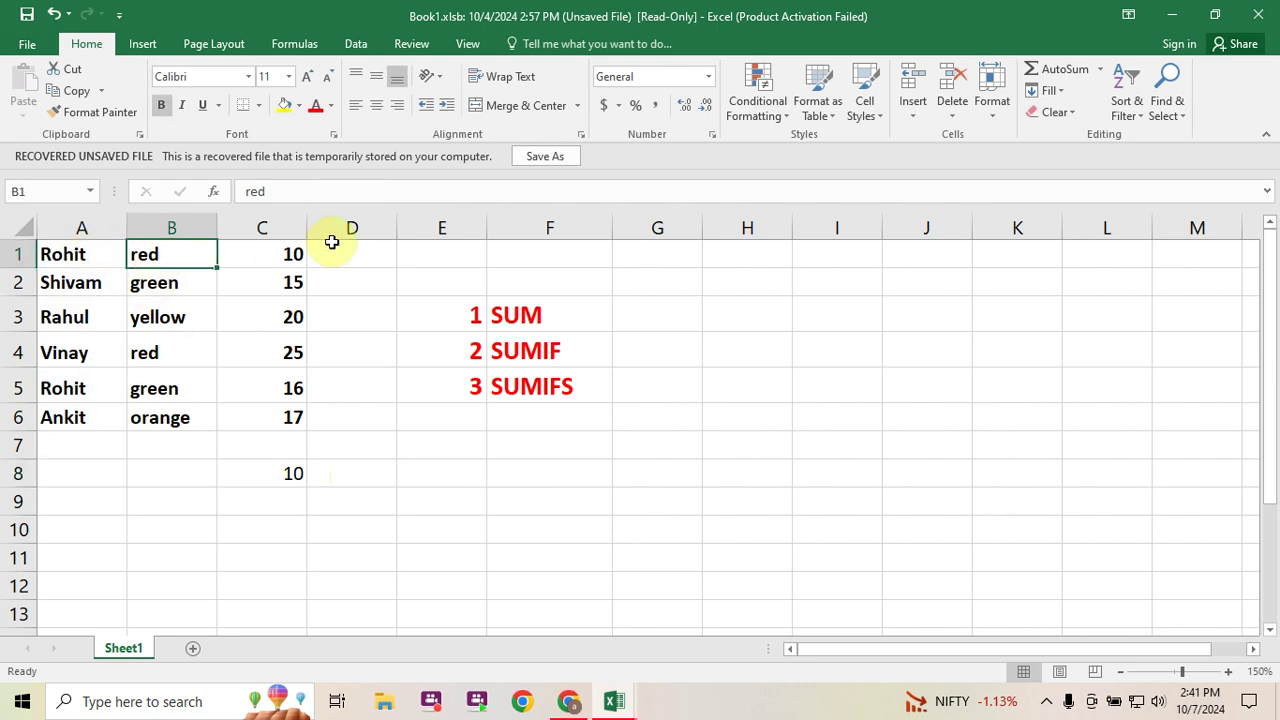
left_click(10, 254)
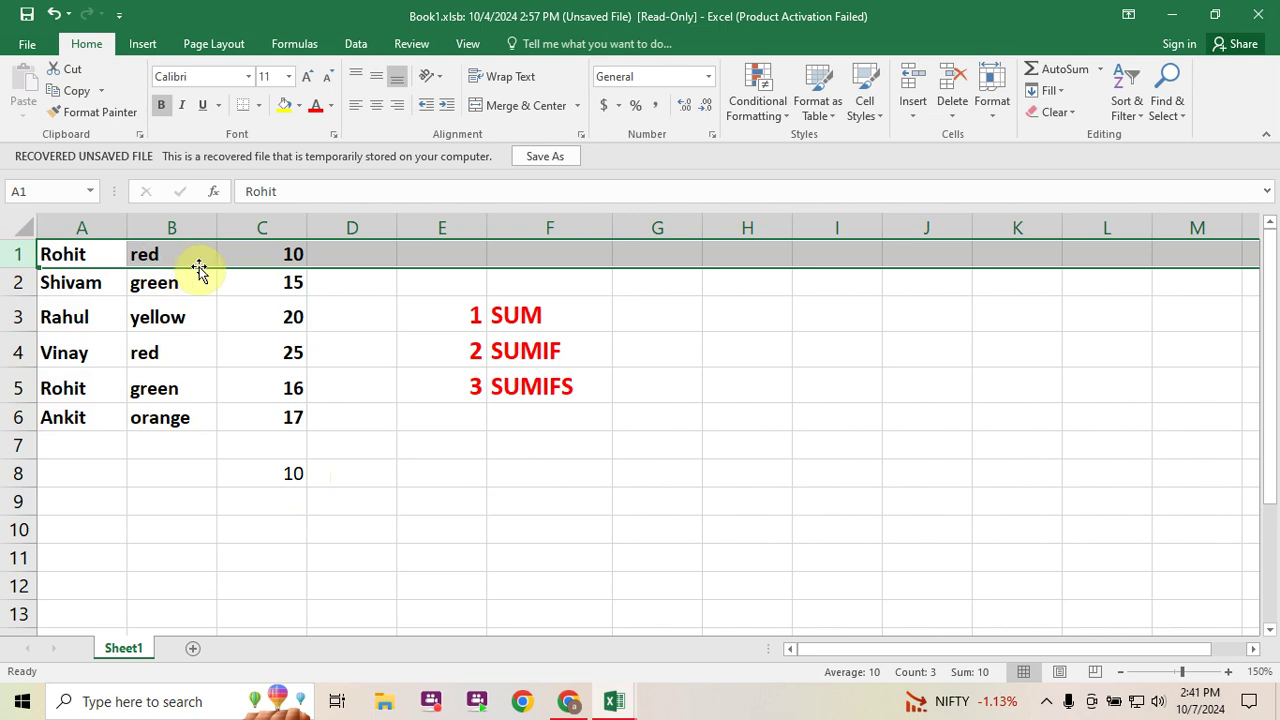
left_click(294, 471)
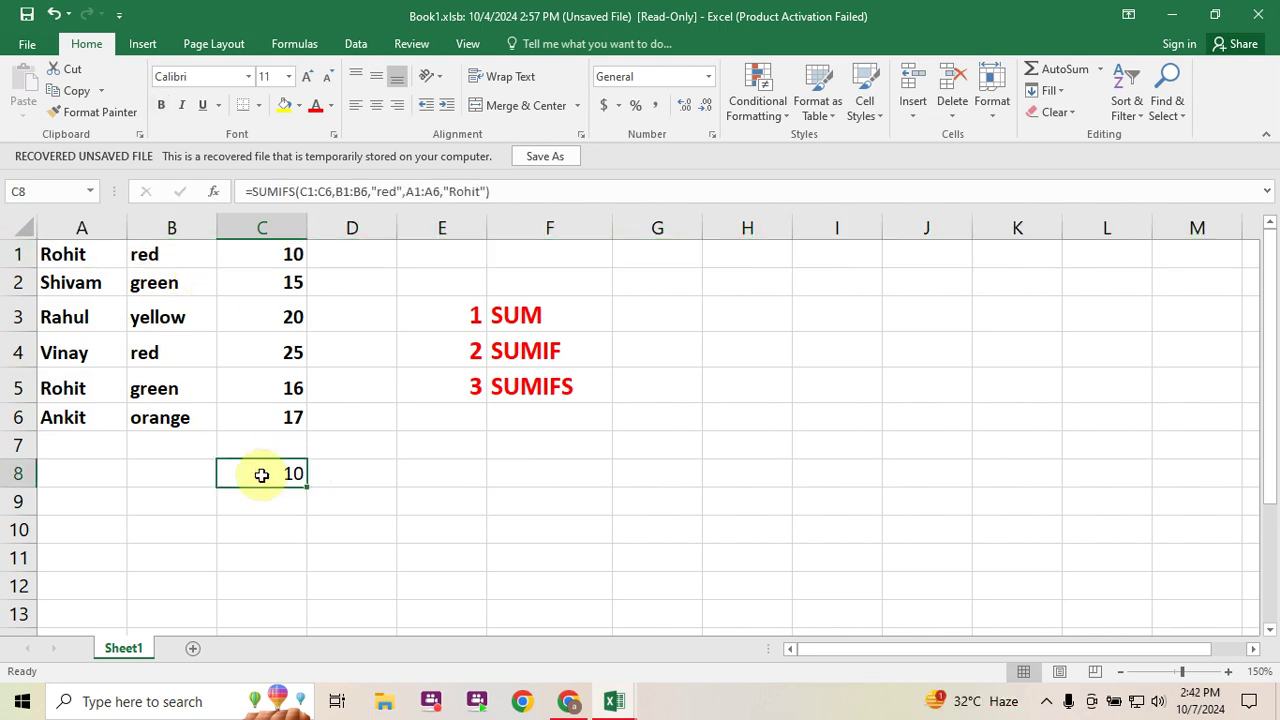